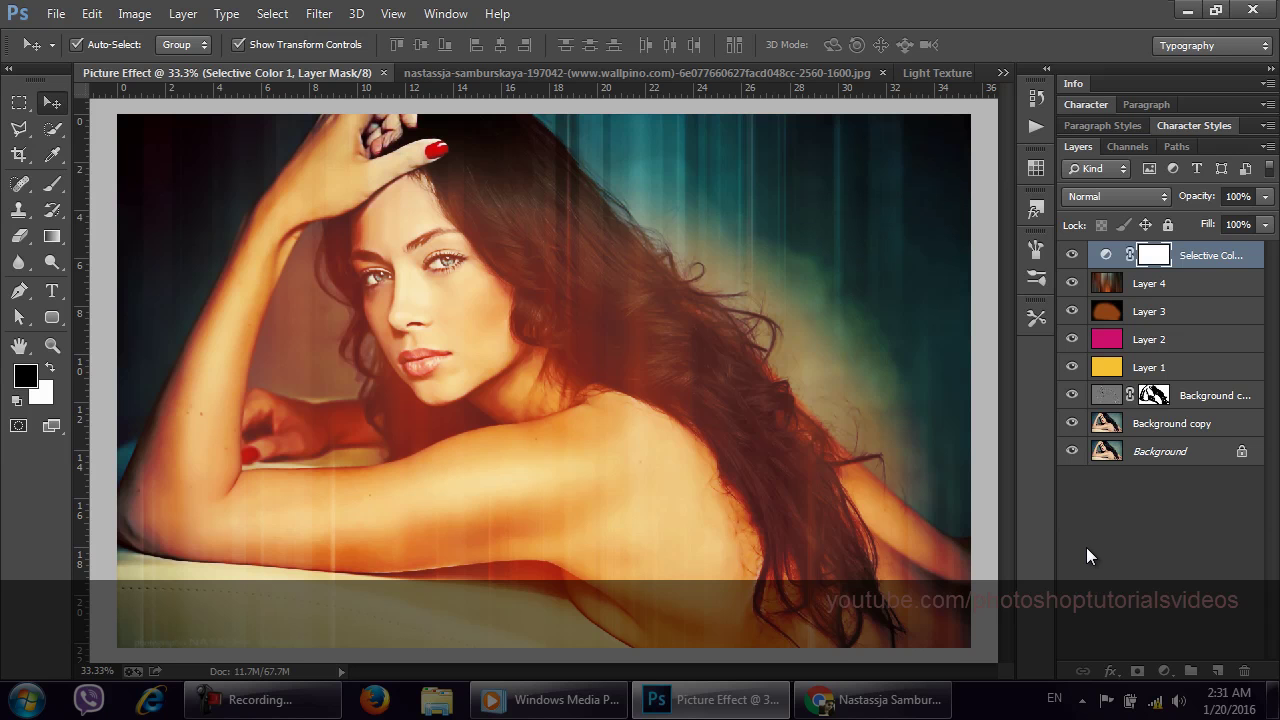
# Switch to the original nastassja portrait photo document
pyautogui.click(585, 71)
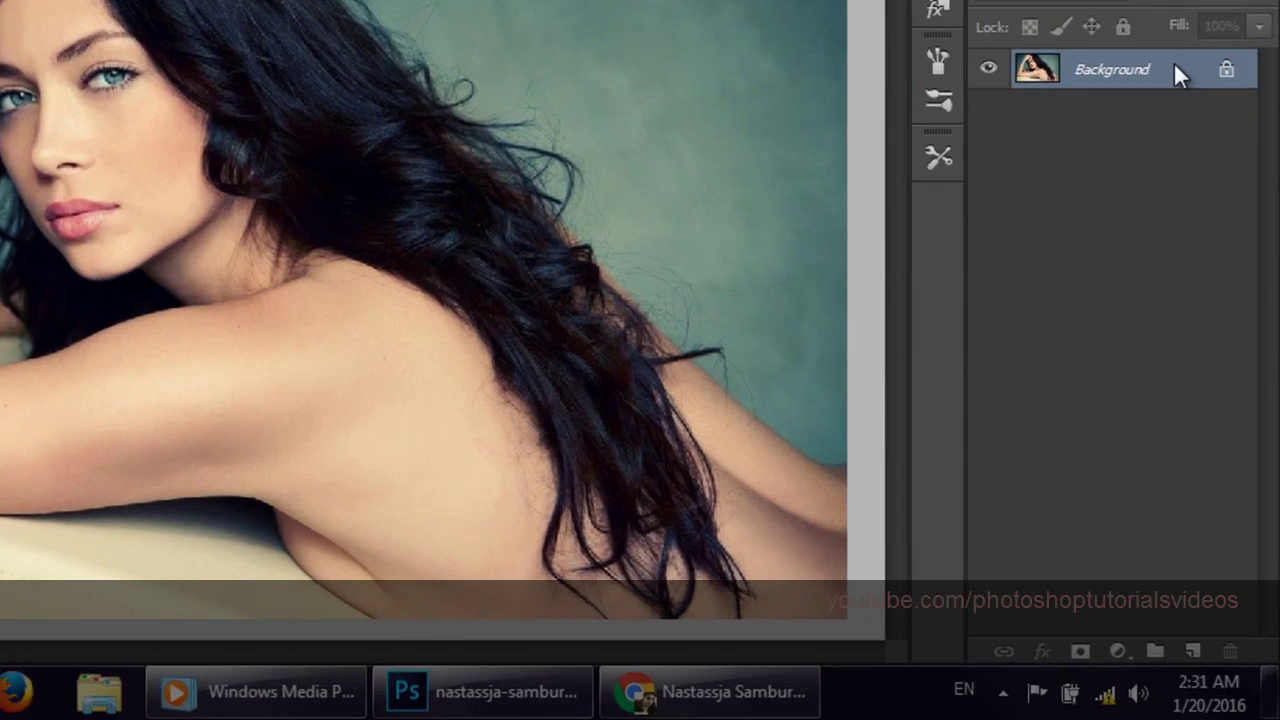
# Duplicate the Background layer and smooth the copy twice with the GREYCstoration filter
pyautogui.moveTo(1191, 97); pyautogui.dragTo(1193, 651)
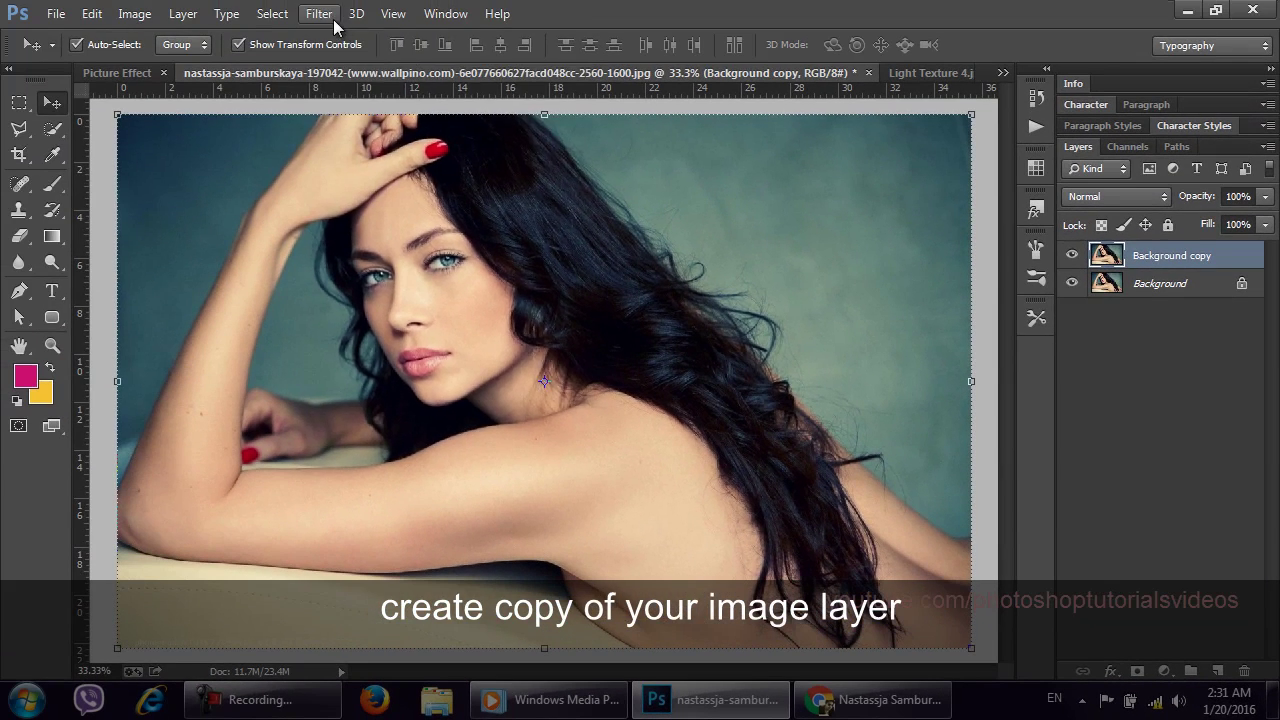
pyautogui.click(320, 13)
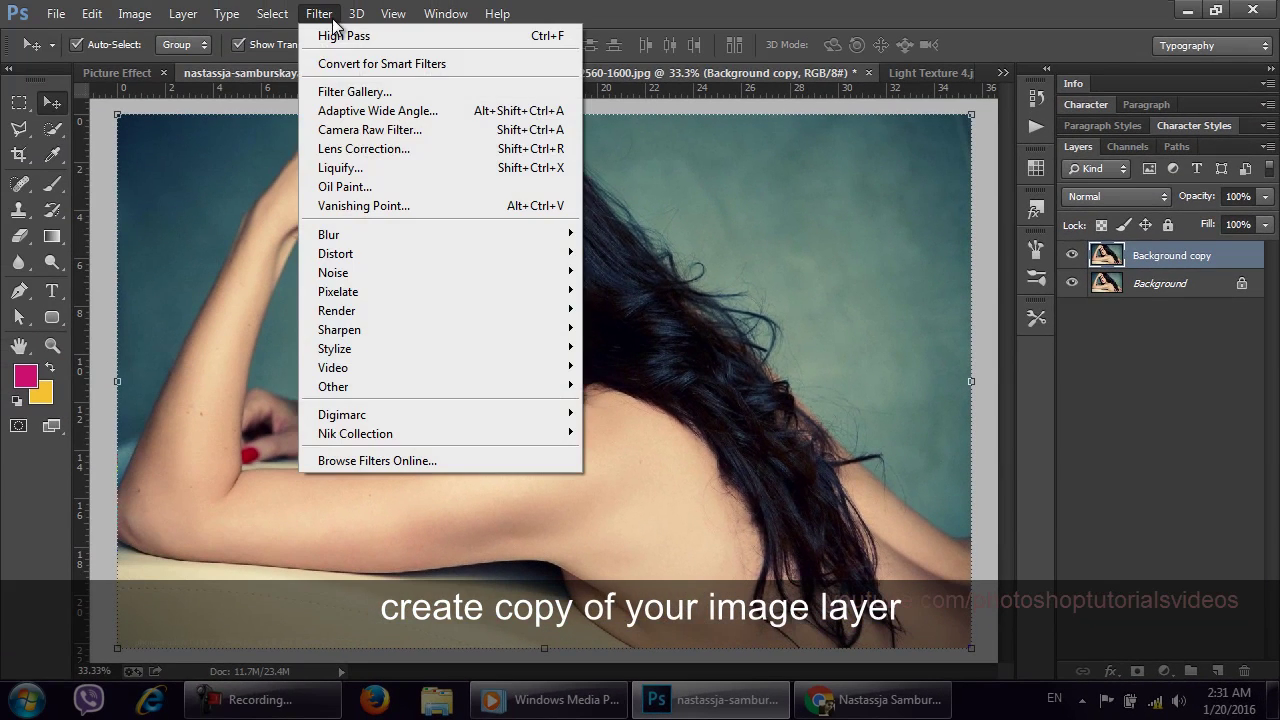
pyautogui.moveTo(333, 272)
pyautogui.click(660, 330)
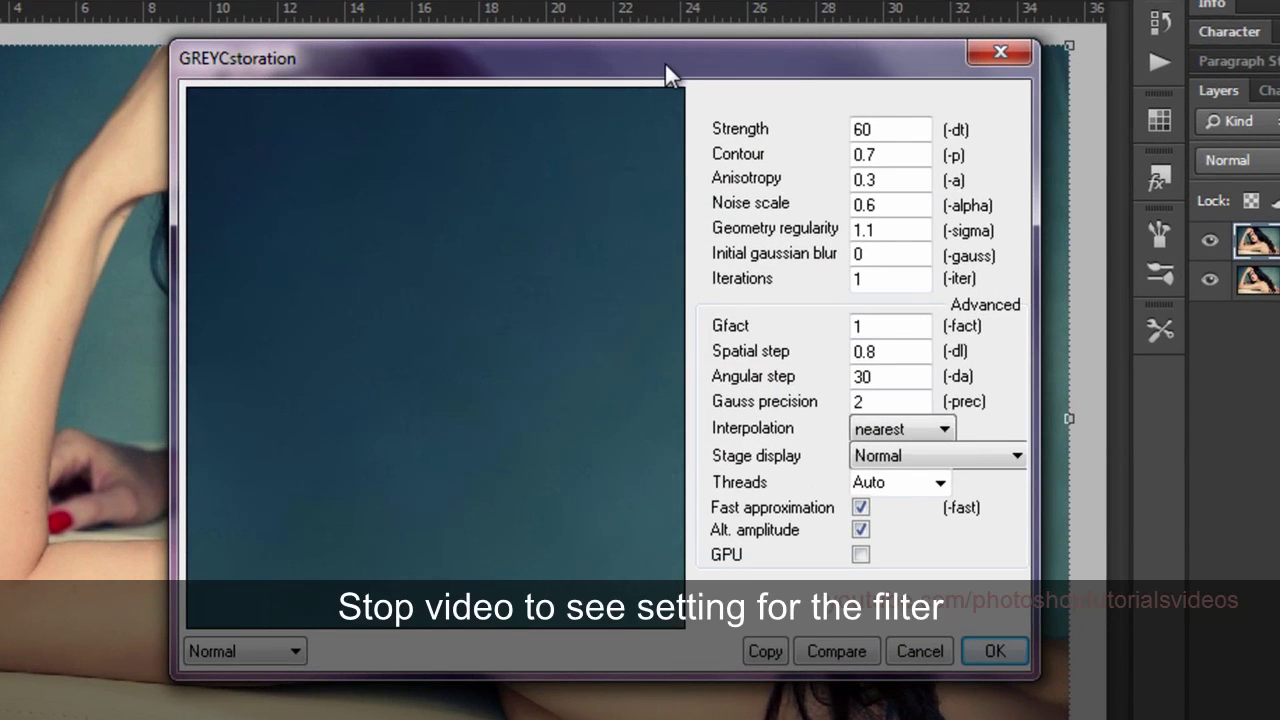
pyautogui.click(986, 651)
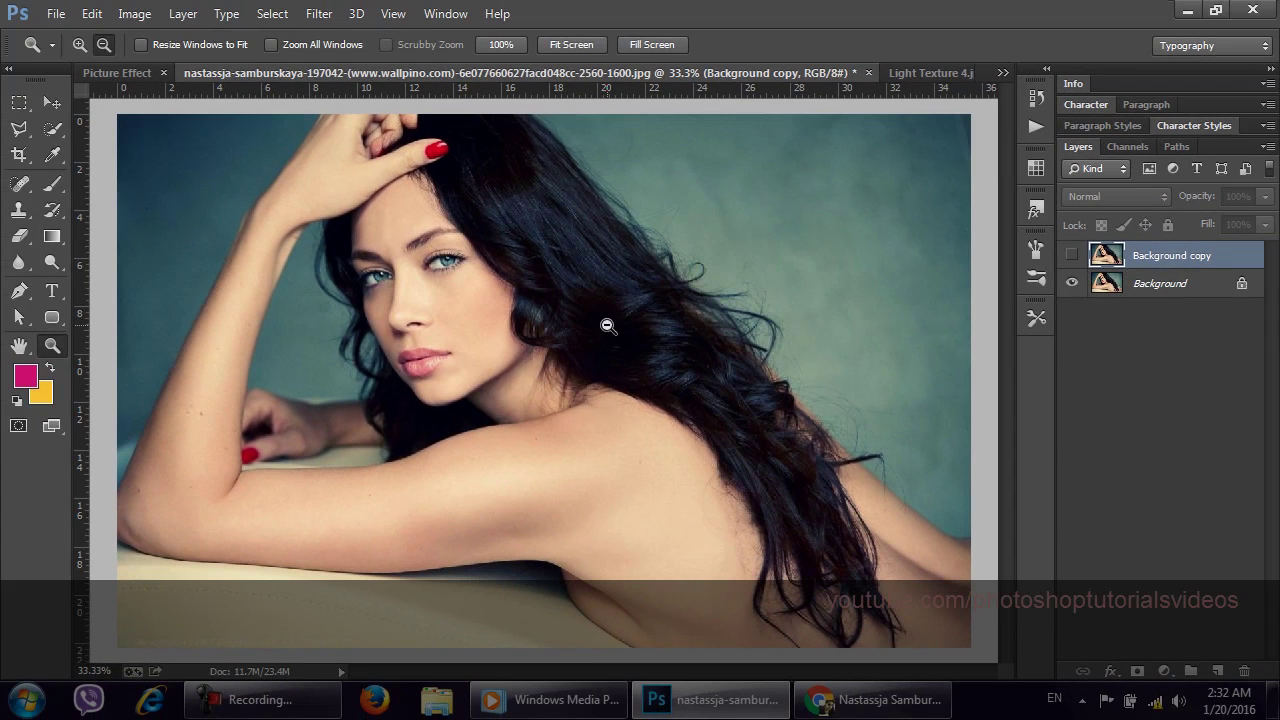
pyautogui.click(1073, 256)
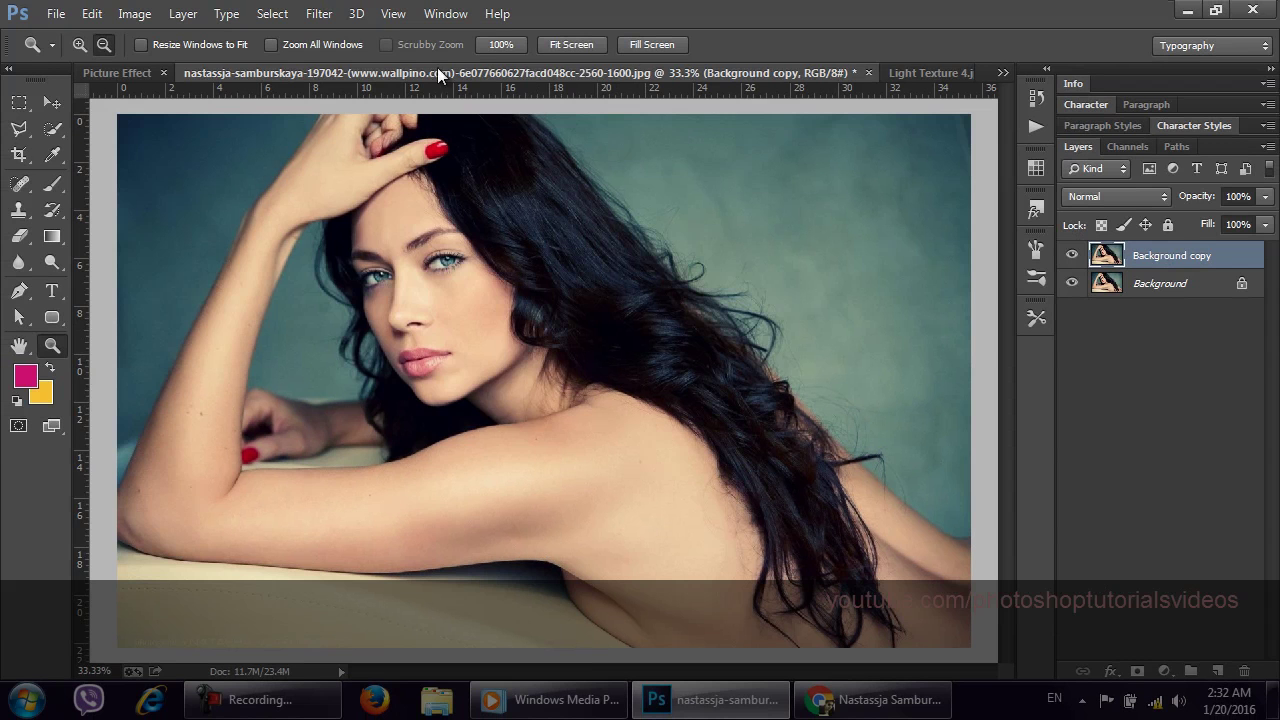
pyautogui.click(319, 13)
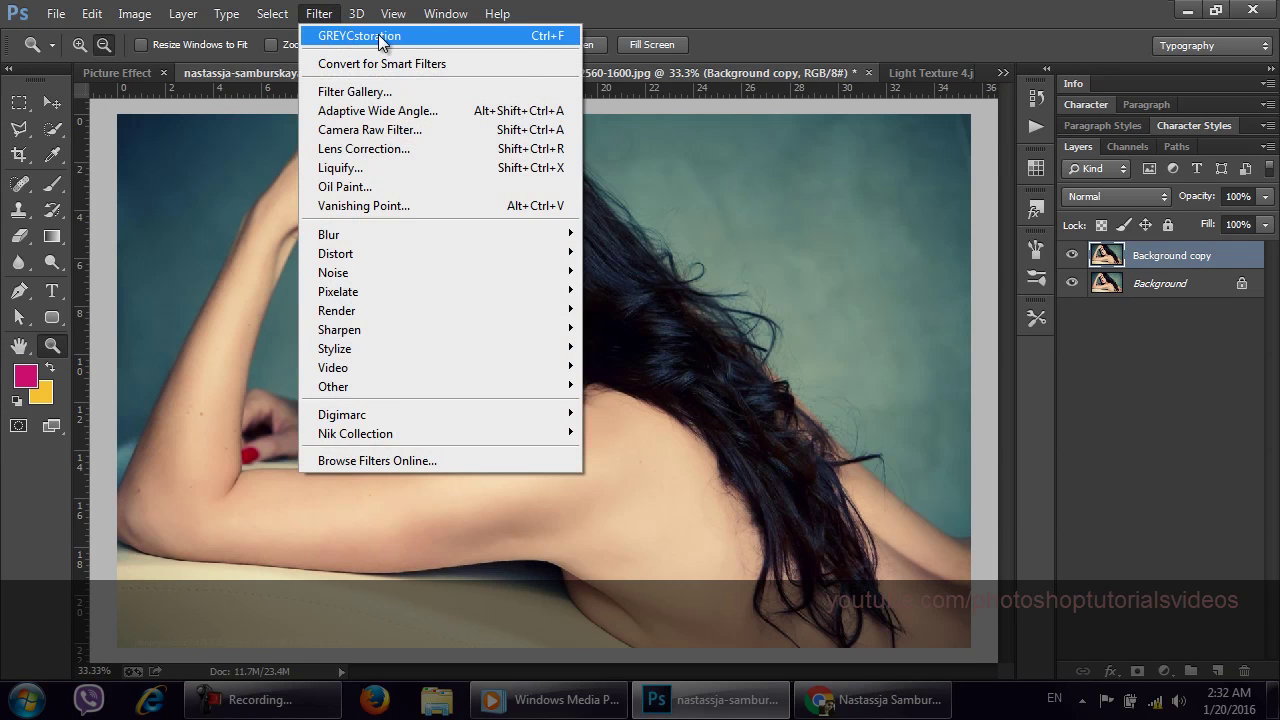
pyautogui.click(550, 36)
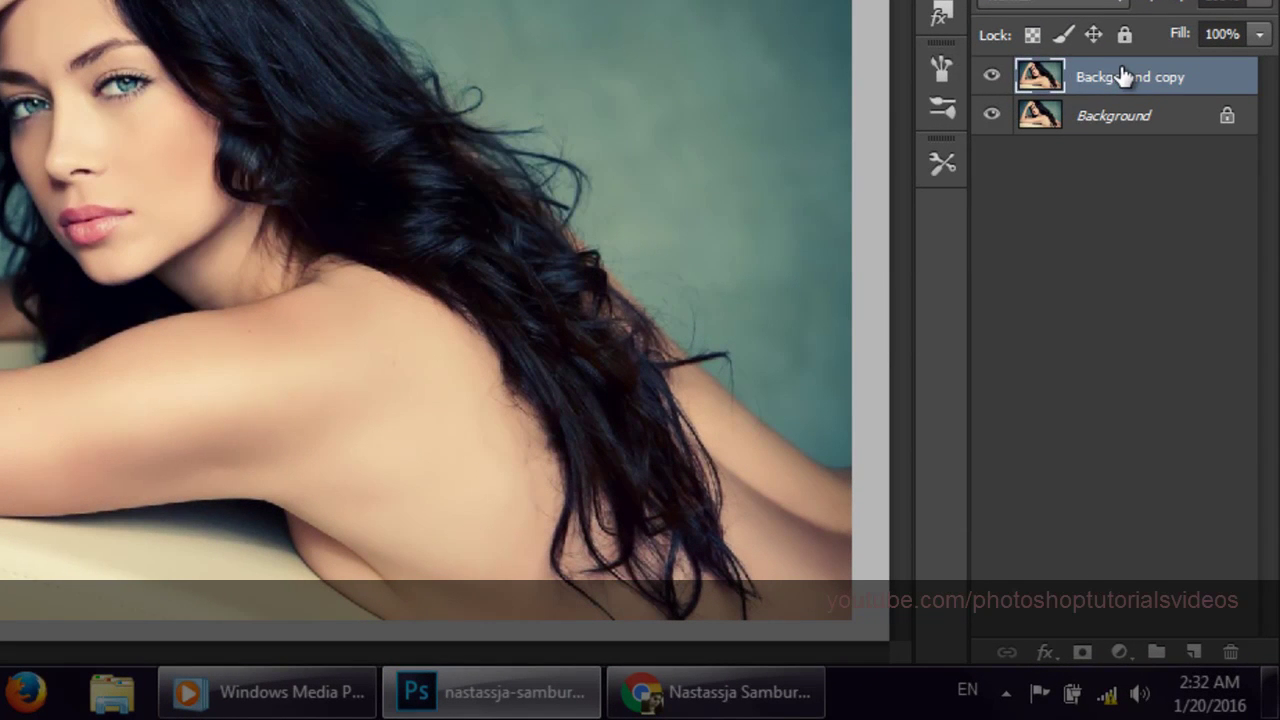
# Duplicate Background copy and apply a High Pass filter with a 10-pixel radius
pyautogui.moveTo(1123, 77)
pyautogui.mouseDown()
pyautogui.moveTo(1215, 637)
pyautogui.moveTo(1196, 649)
pyautogui.mouseUp()
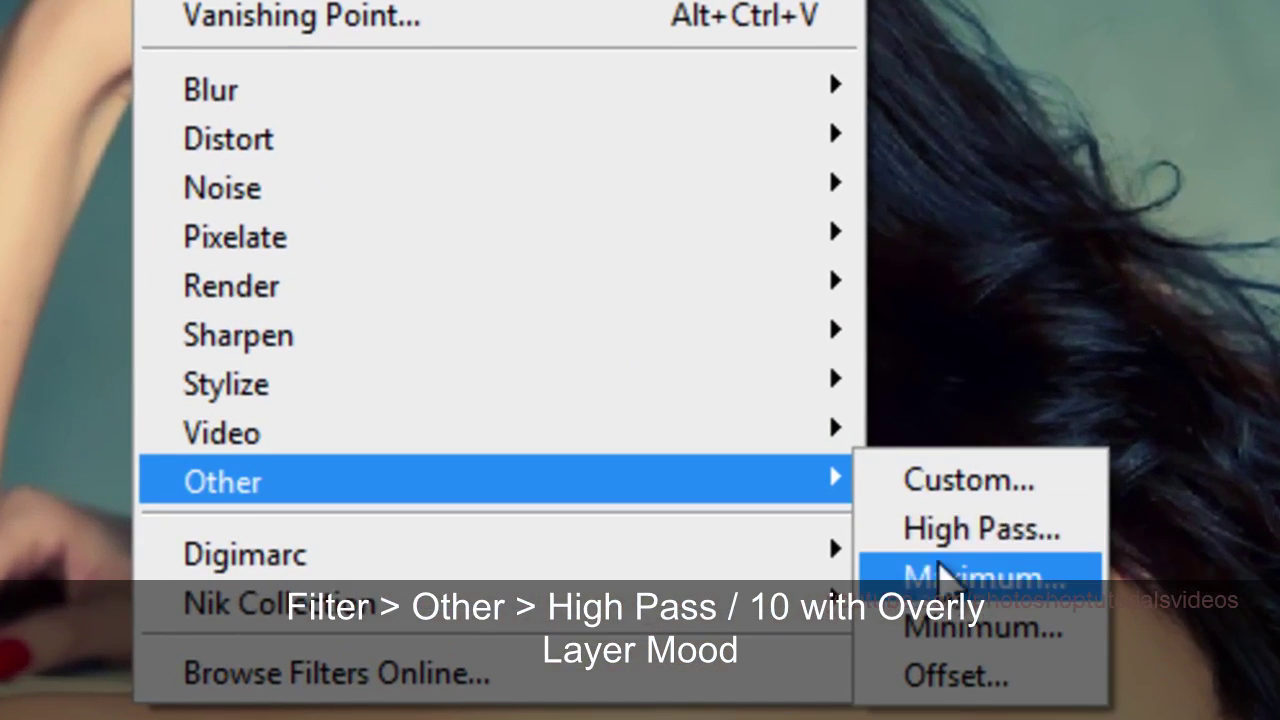
pyautogui.click(950, 530)
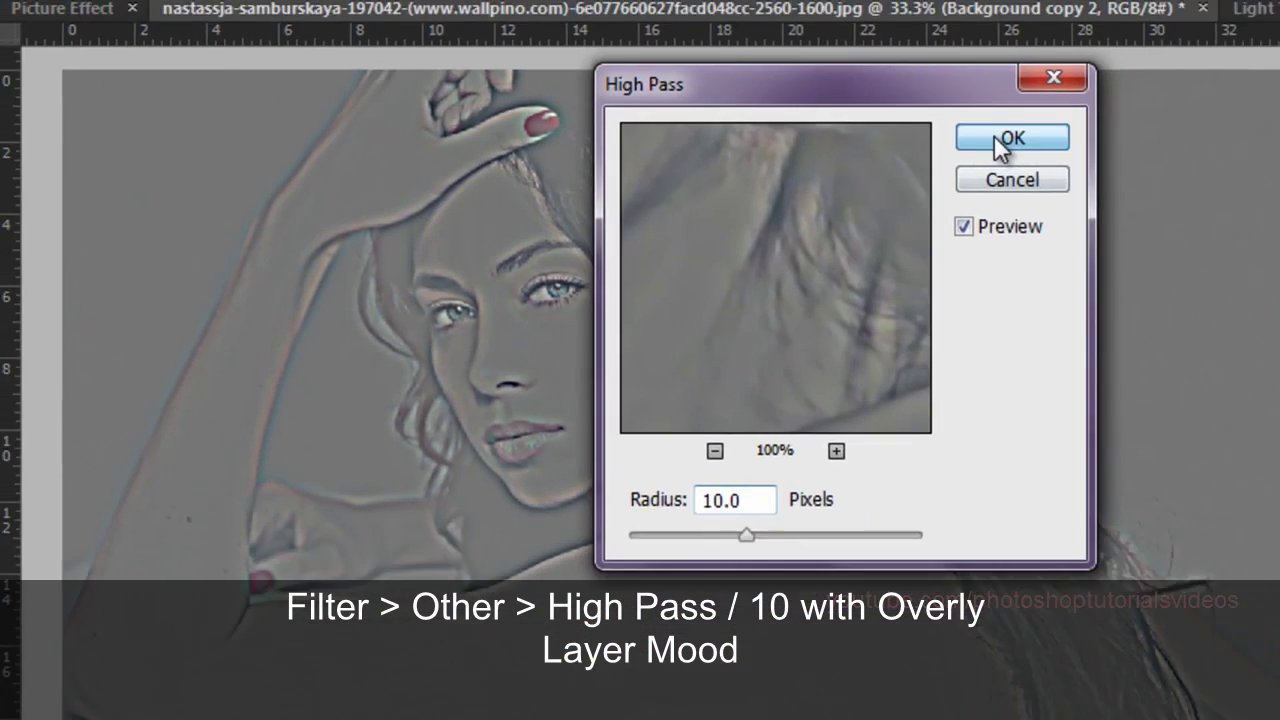
pyautogui.click(1135, 127)
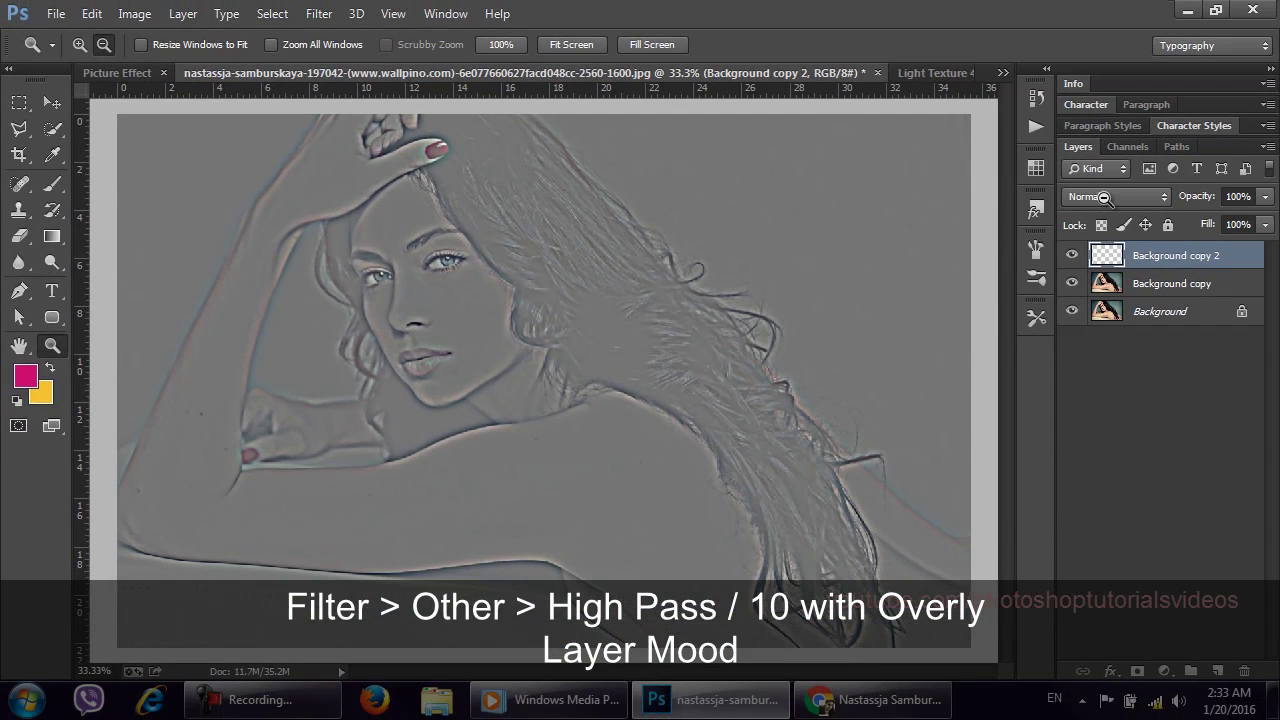
# Blend Background copy 2 in Overlay mode and toggle it to compare the sharpening
pyautogui.click(1104, 197)
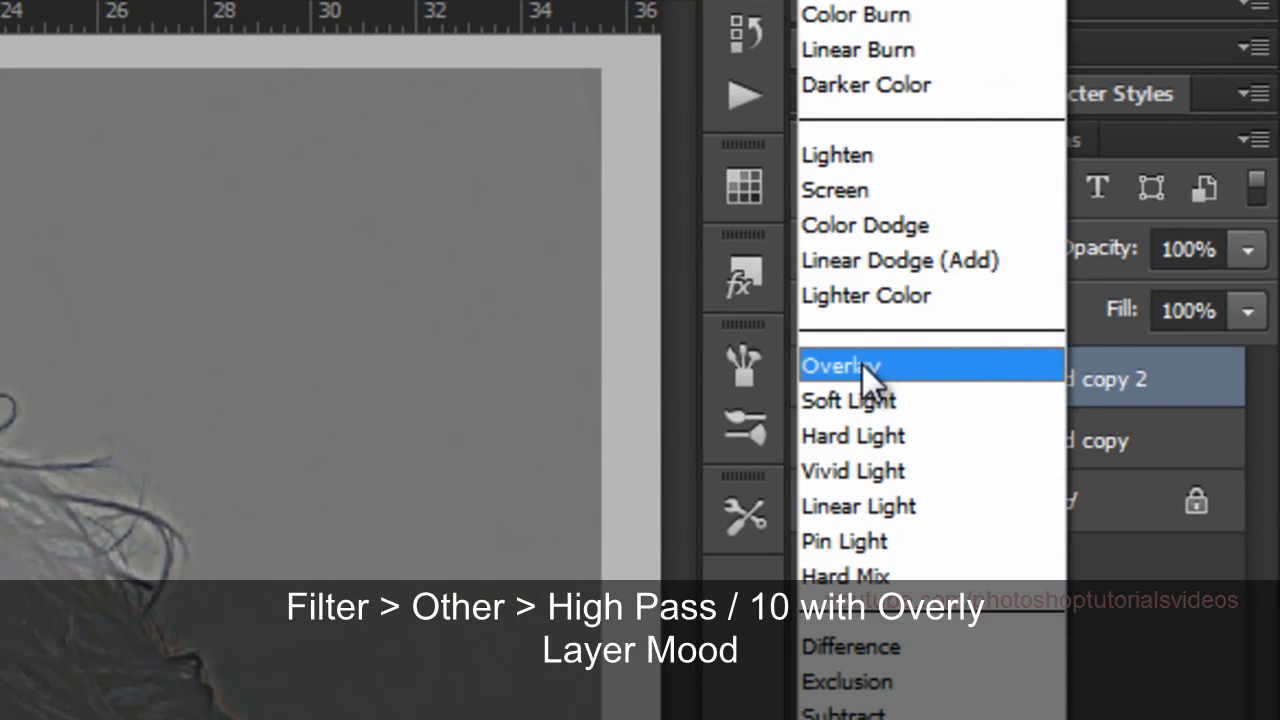
pyautogui.click(862, 364)
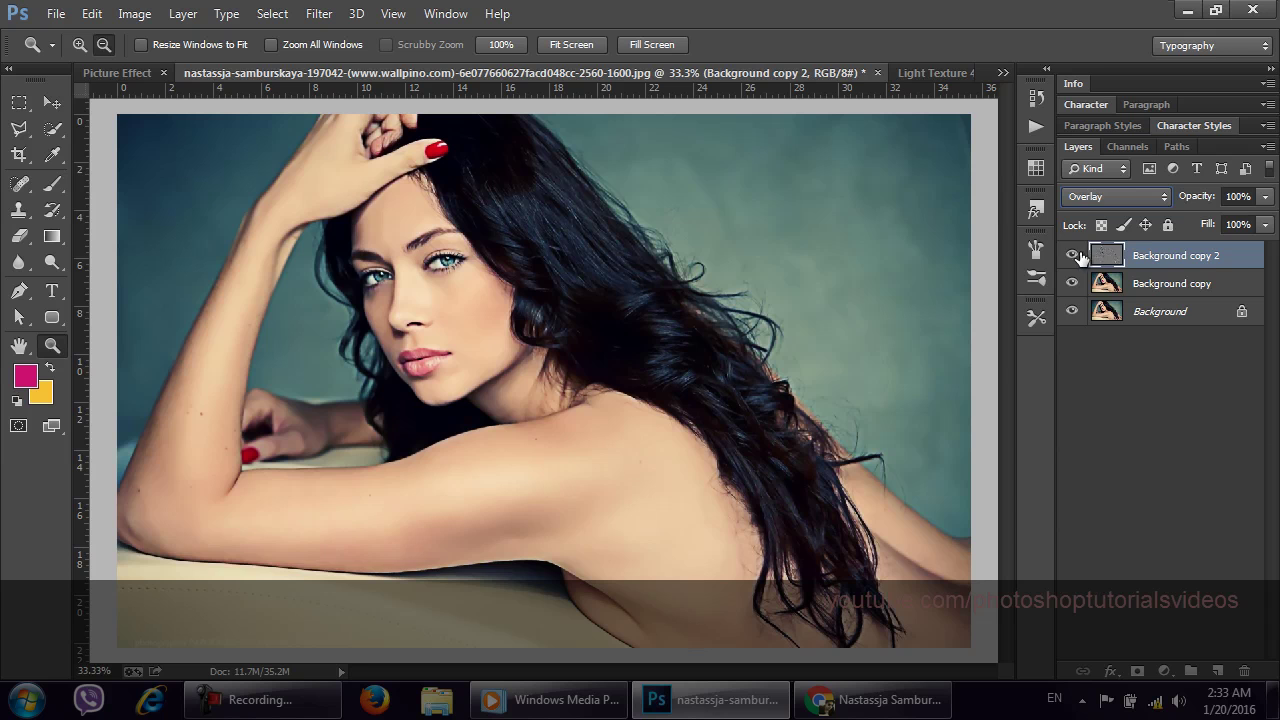
pyautogui.click(1073, 256)
pyautogui.click(1073, 256)
# Add a layer mask to Background copy 2 and brush black over the hair
pyautogui.click(1137, 671)
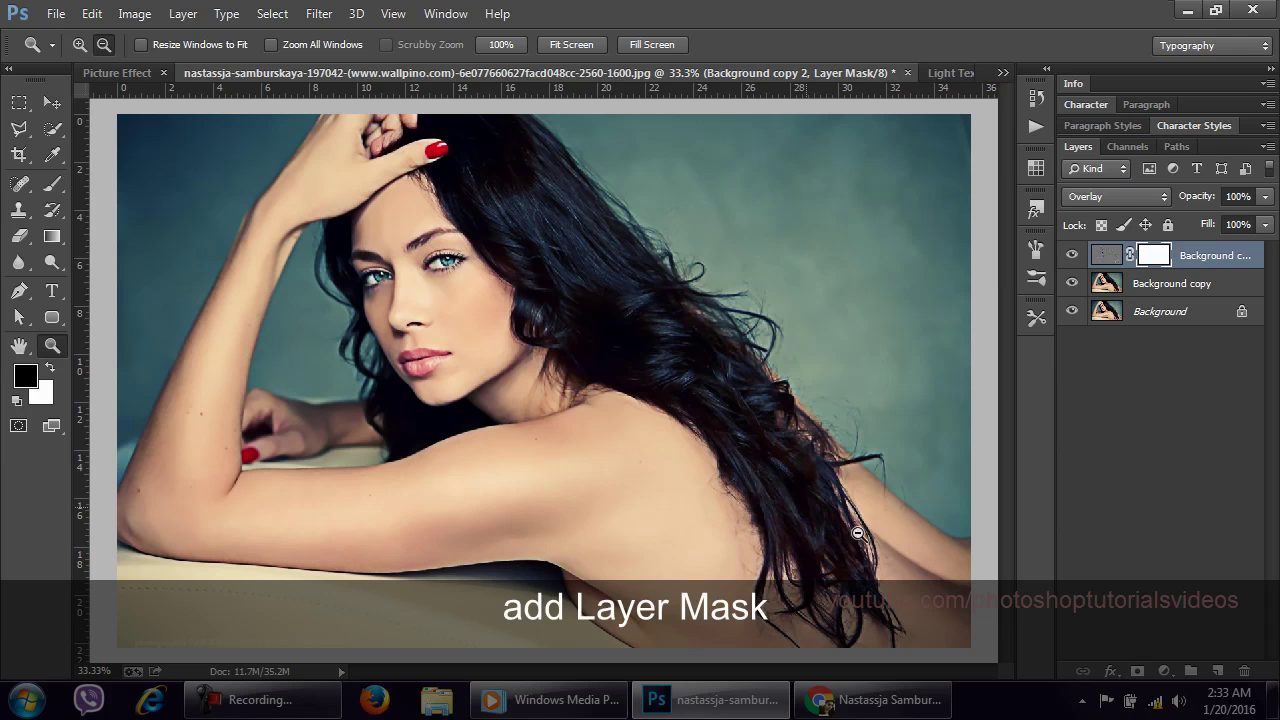
pyautogui.click(55, 183)
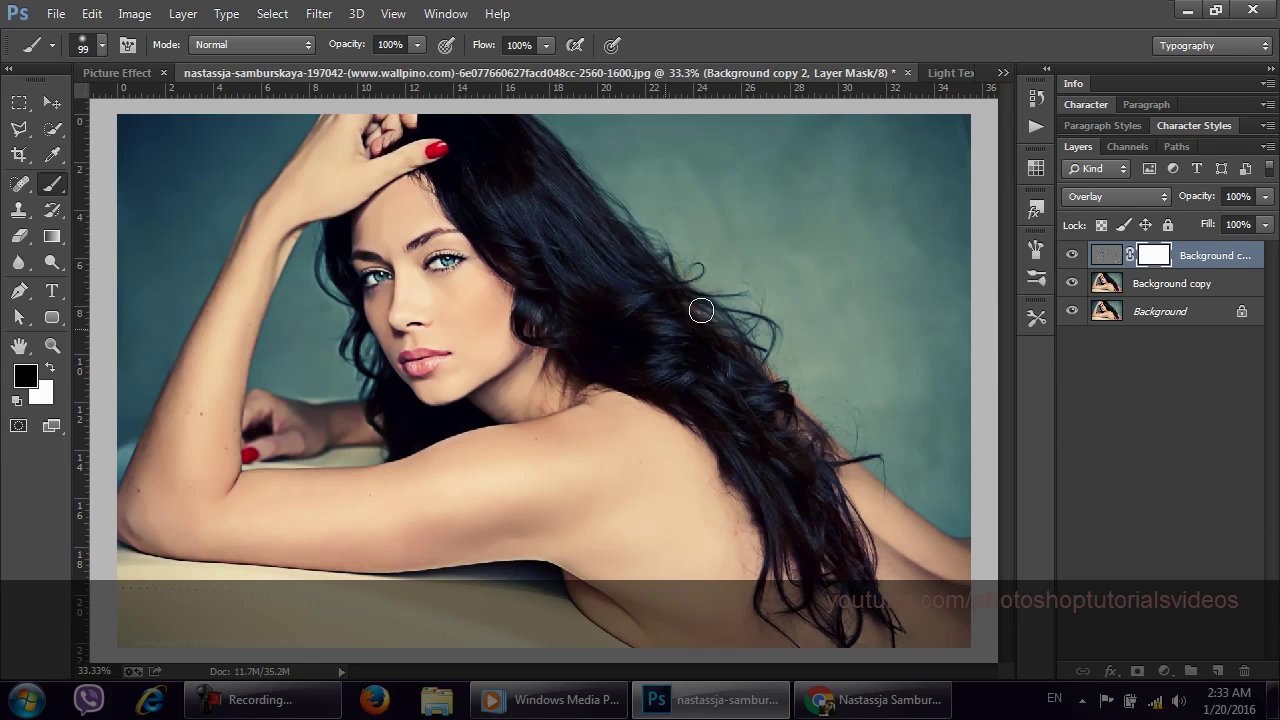
pyautogui.moveTo(573, 342); pyautogui.dragTo(391, 431)
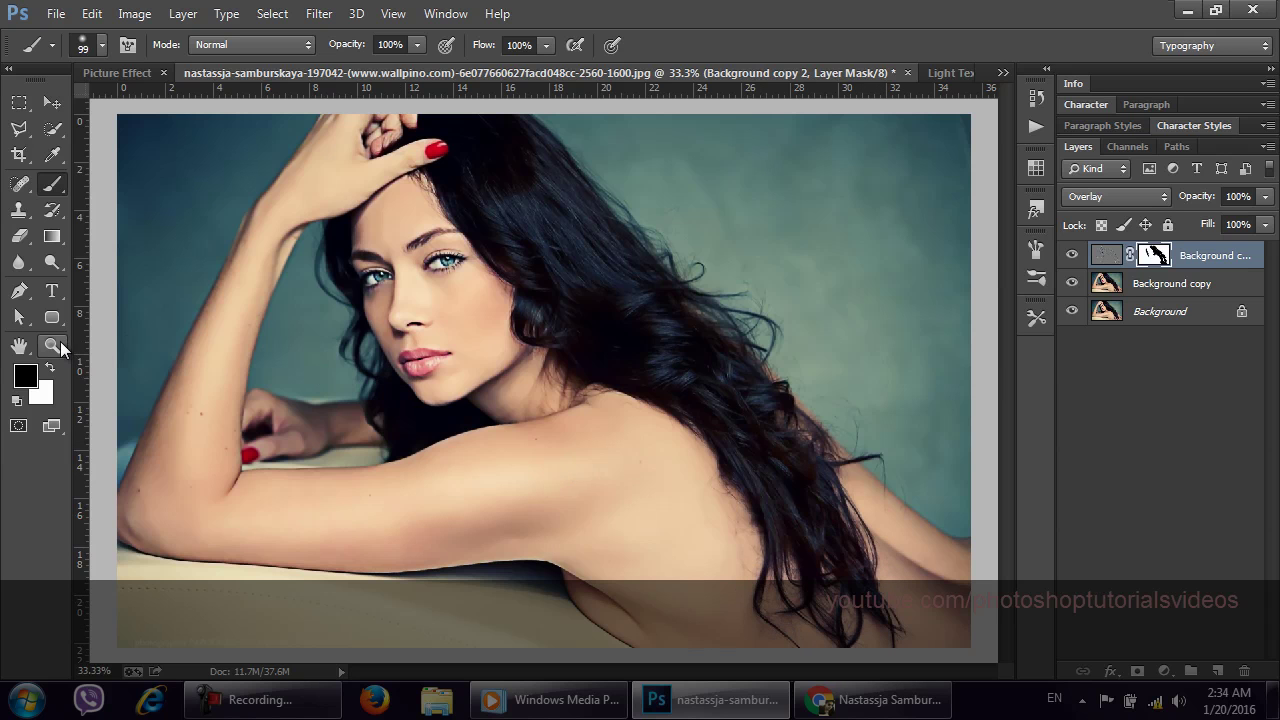
pyautogui.click(52, 345)
pyautogui.click(500, 45)
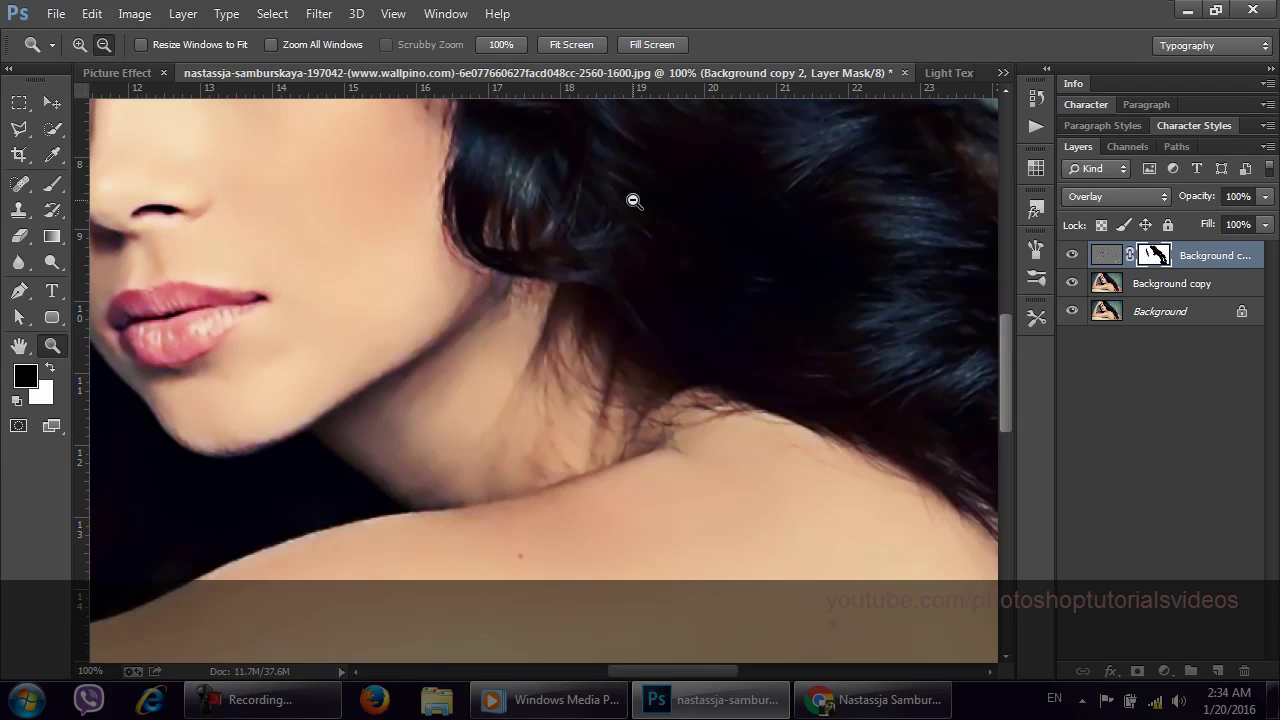
pyautogui.moveTo(701, 228)
pyautogui.mouseDown()
pyautogui.moveTo(469, 457)
pyautogui.moveTo(654, 529)
pyautogui.mouseUp()
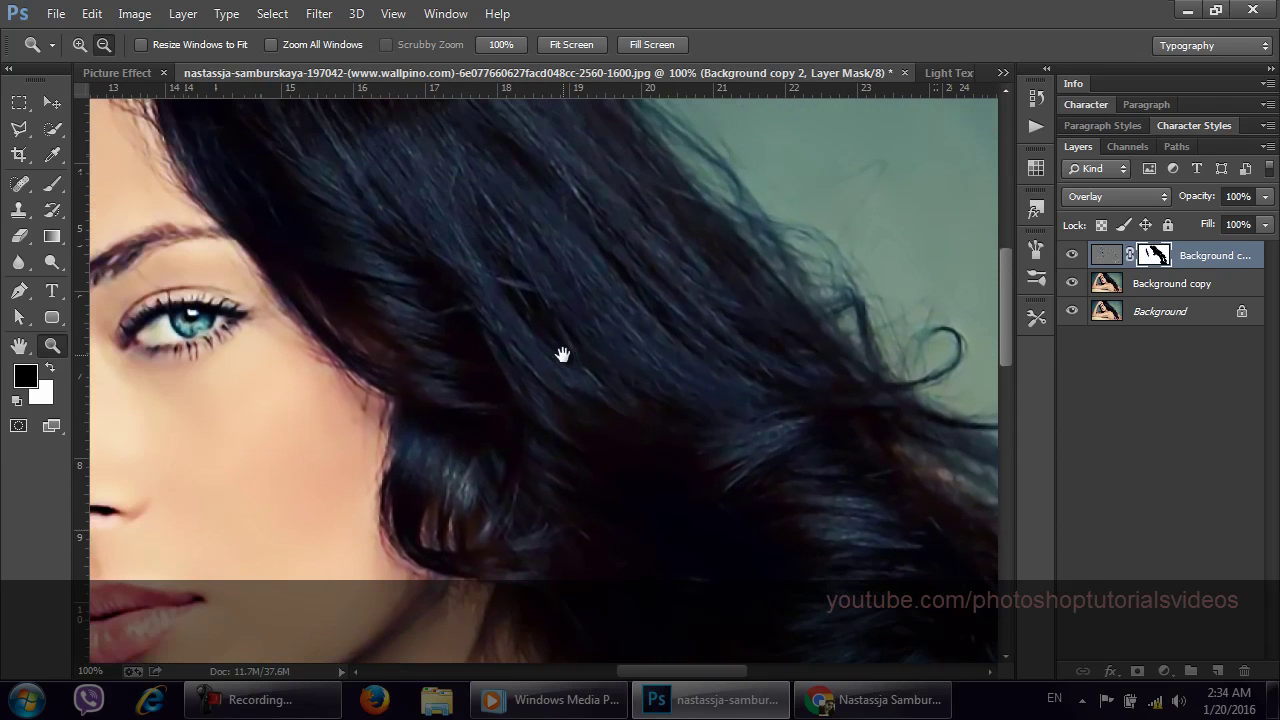
pyautogui.moveTo(563, 354); pyautogui.dragTo(750, 356)
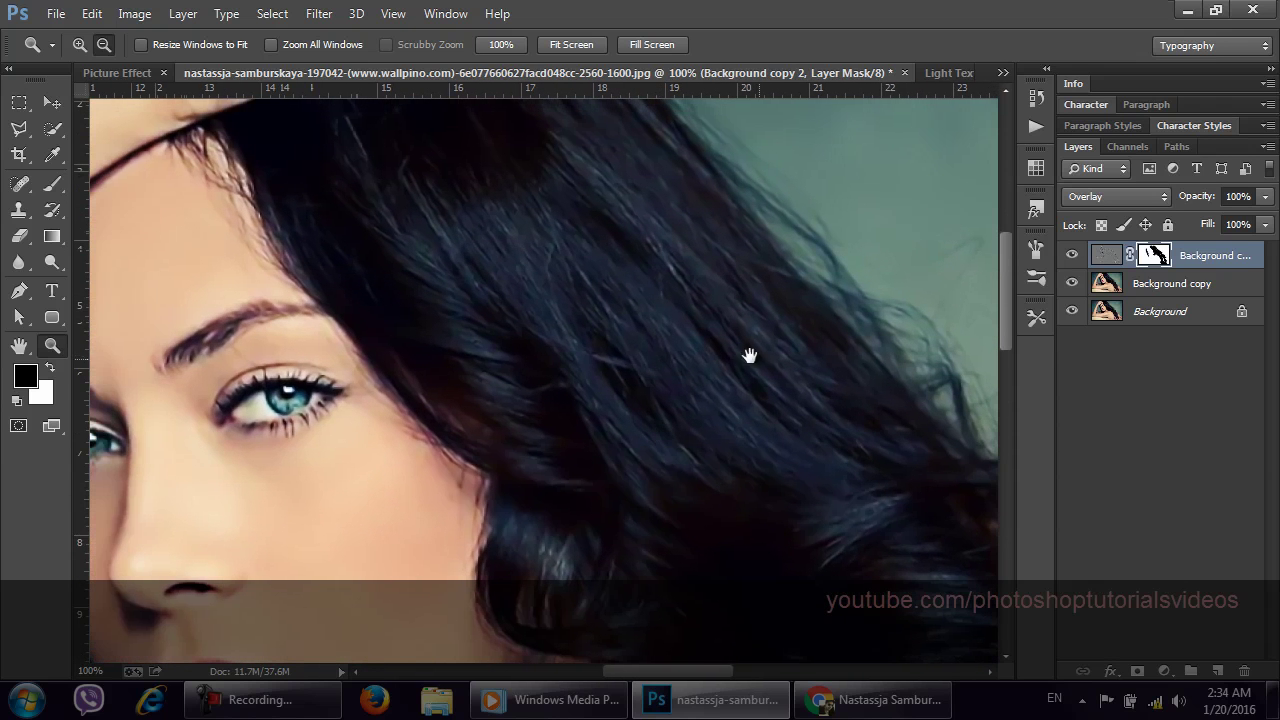
pyautogui.click(1072, 257)
pyautogui.click(1072, 257)
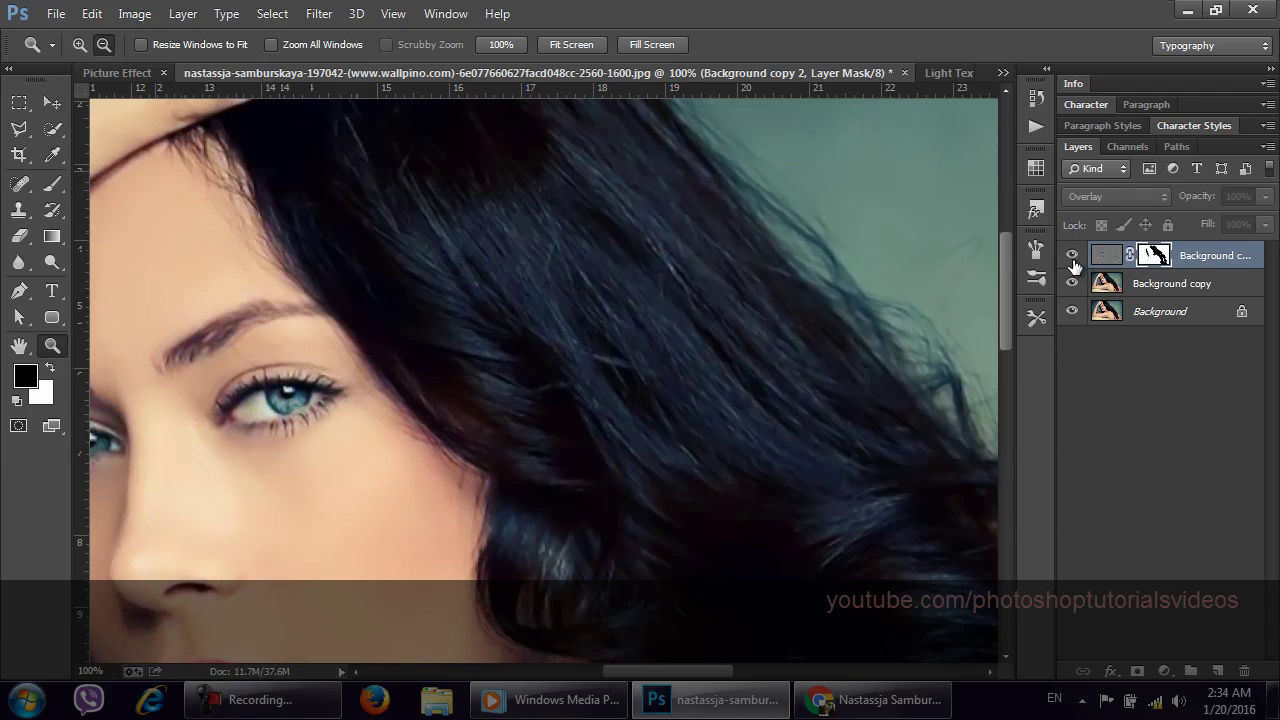
pyautogui.click(1073, 257)
pyautogui.moveTo(791, 360); pyautogui.dragTo(891, 232)
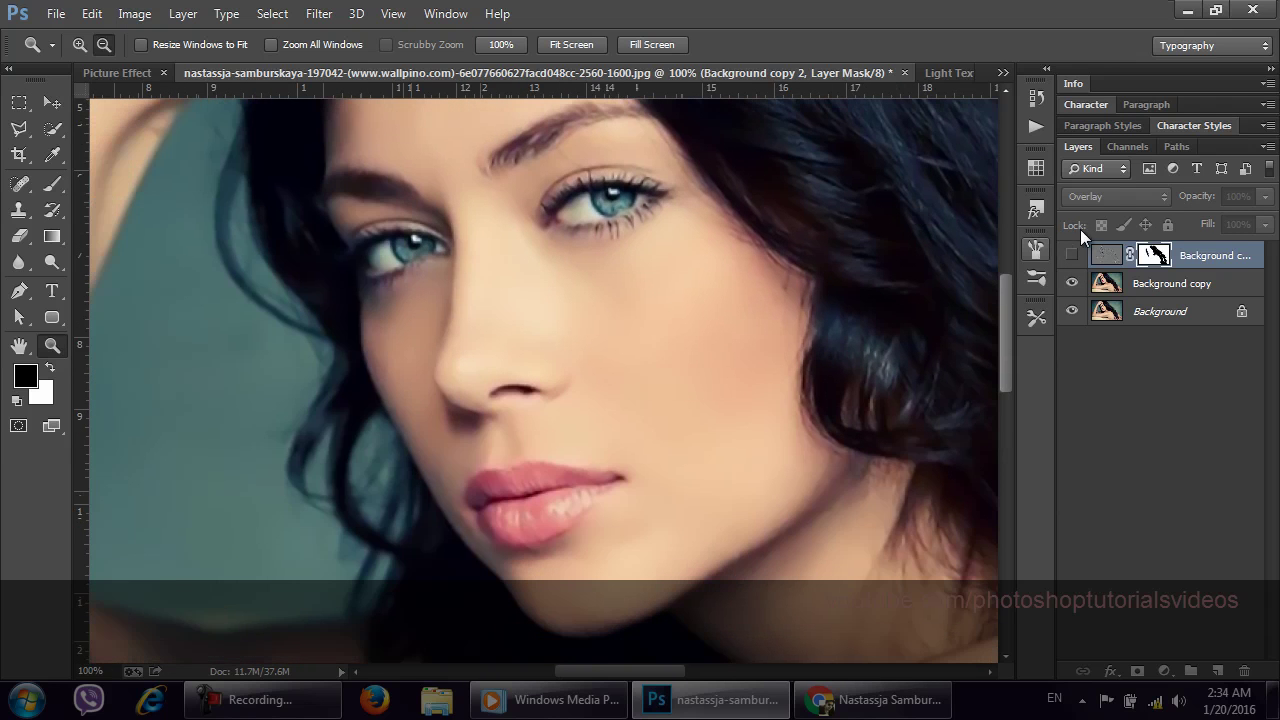
pyautogui.click(1073, 257)
pyautogui.click(1073, 257)
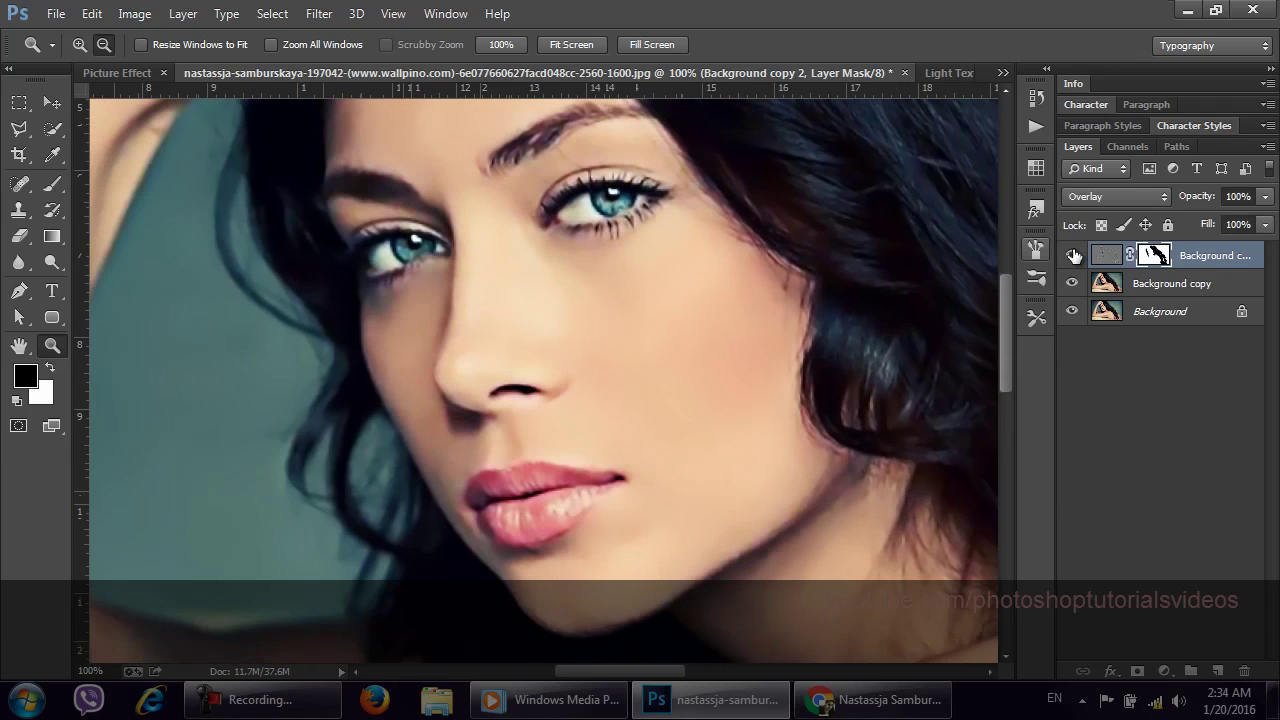
pyautogui.keyDown('alt'); pyautogui.click(486, 337); pyautogui.keyUp('alt')
pyautogui.keyDown('alt'); pyautogui.click(630, 337); pyautogui.keyUp('alt')
pyautogui.keyDown('alt'); pyautogui.click(590, 335); pyautogui.keyUp('alt')
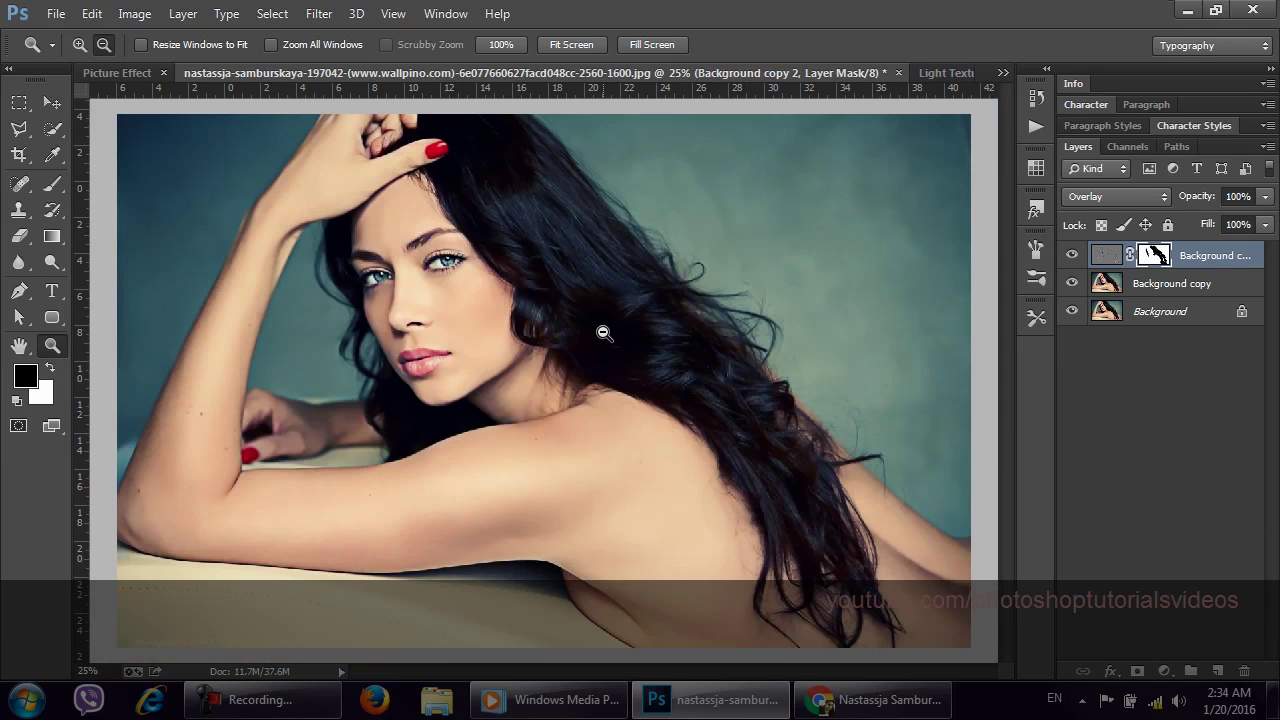
pyautogui.keyDown('alt'); pyautogui.click(601, 333); pyautogui.keyUp('alt')
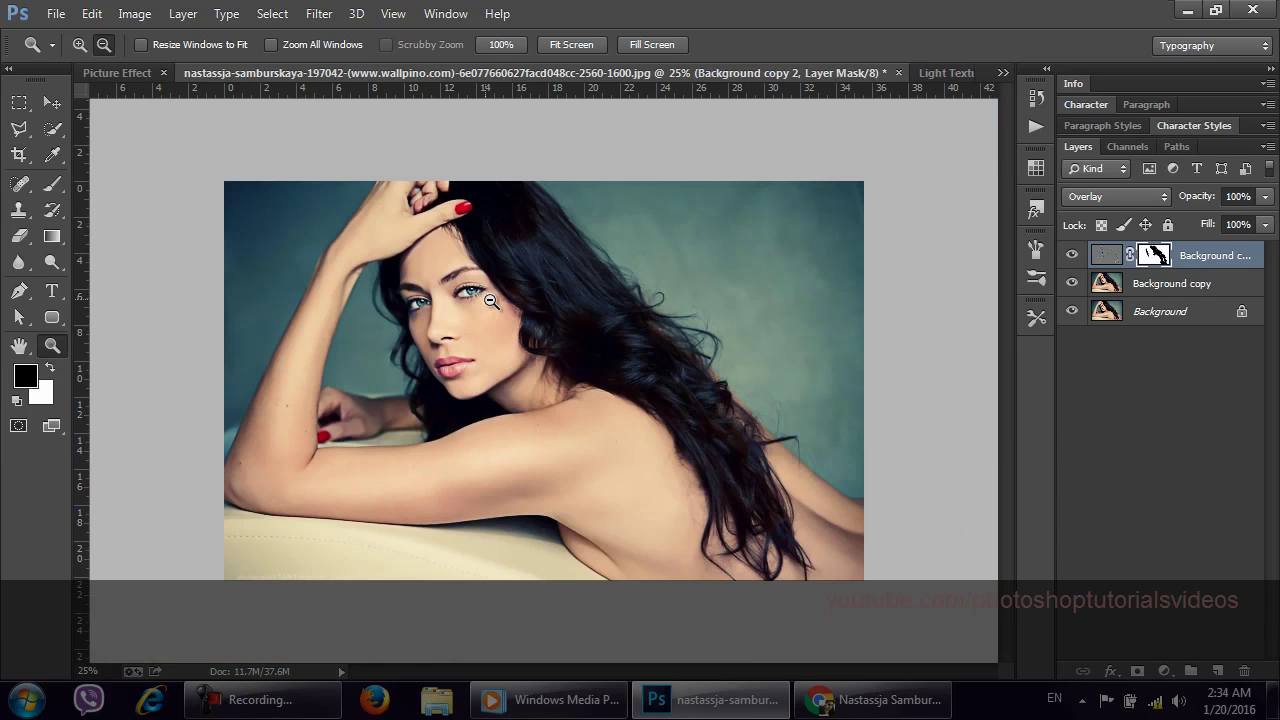
pyautogui.click(537, 325)
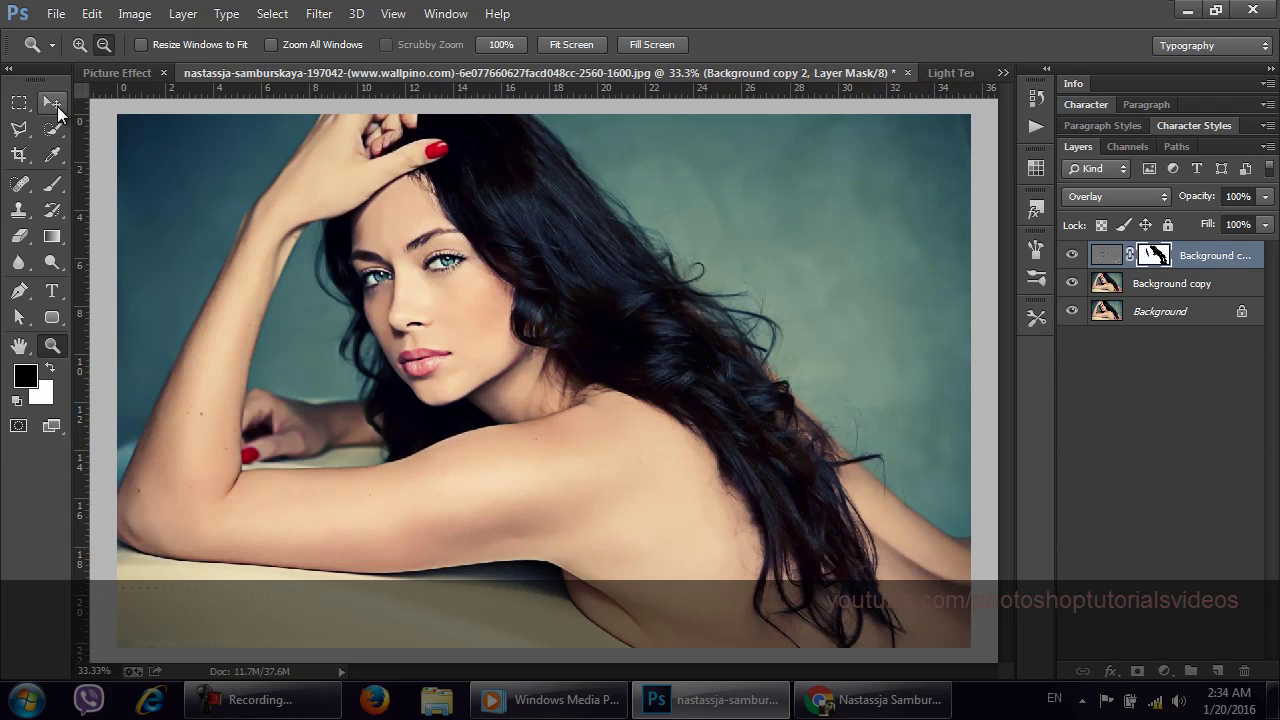
pyautogui.click(57, 108)
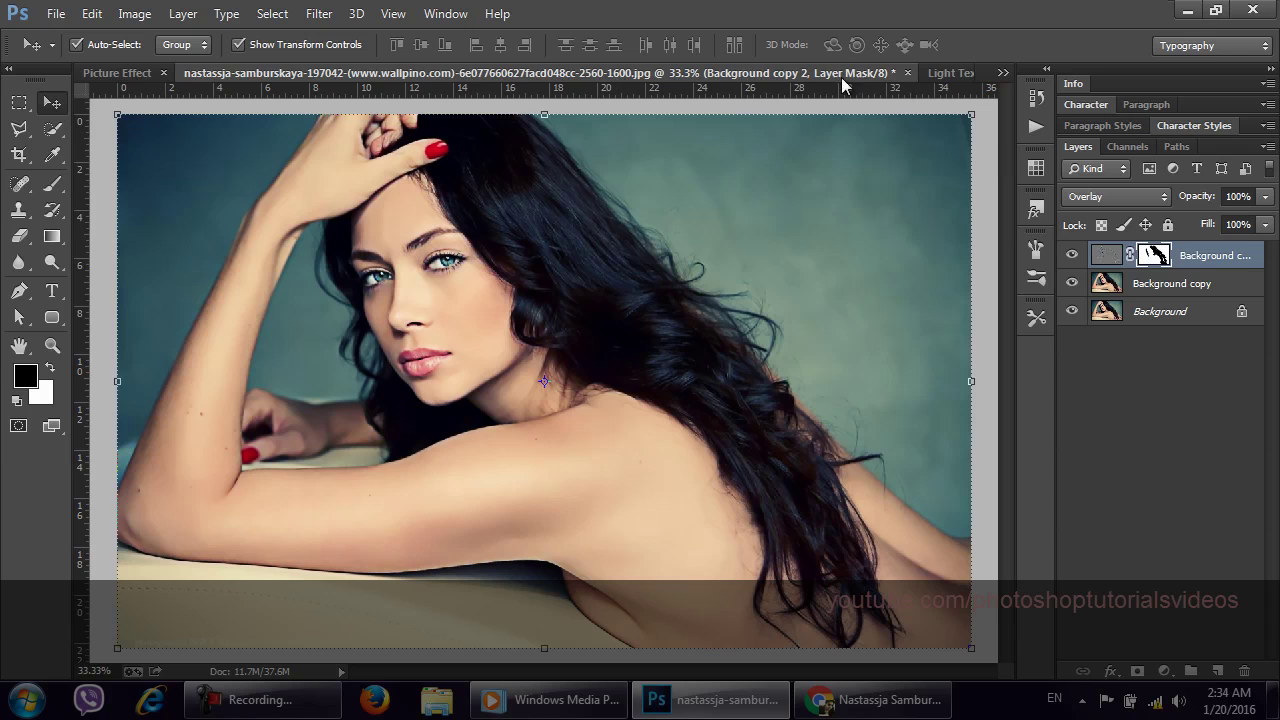
# On the portrait, add Layer 1 filled with the yellow background colour fdc83a
pyautogui.click(945, 77)
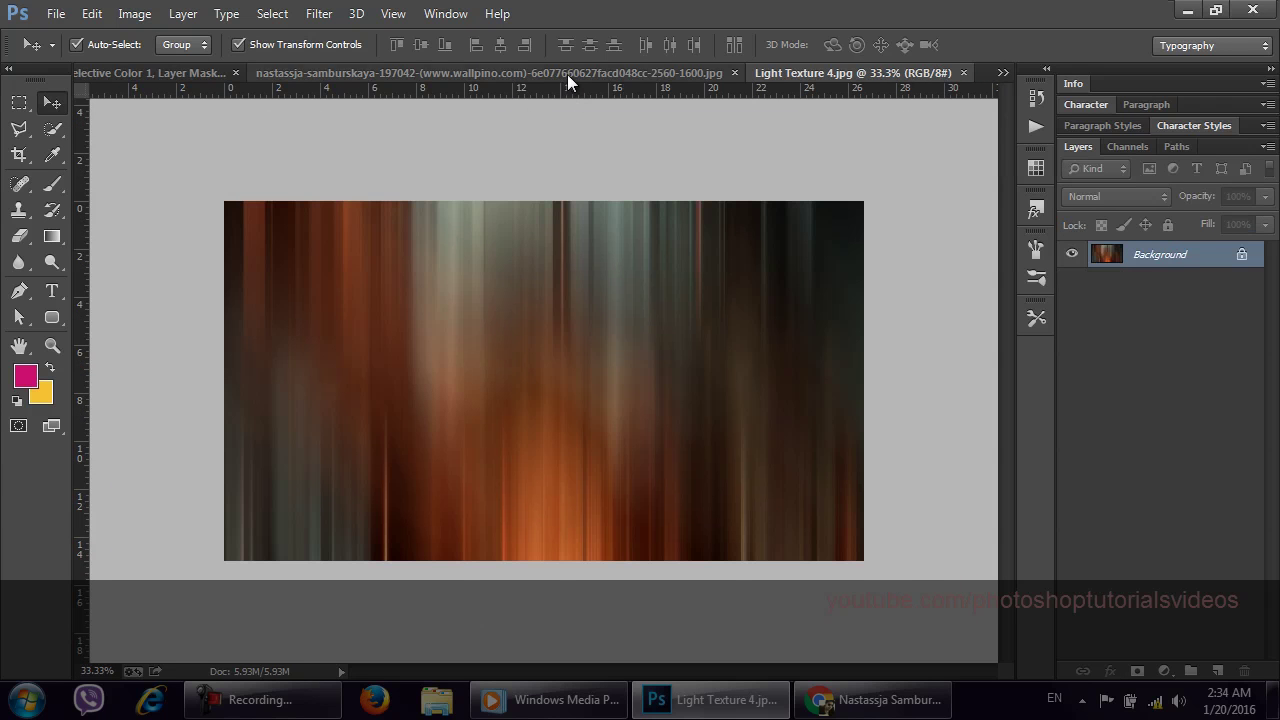
pyautogui.click(567, 73)
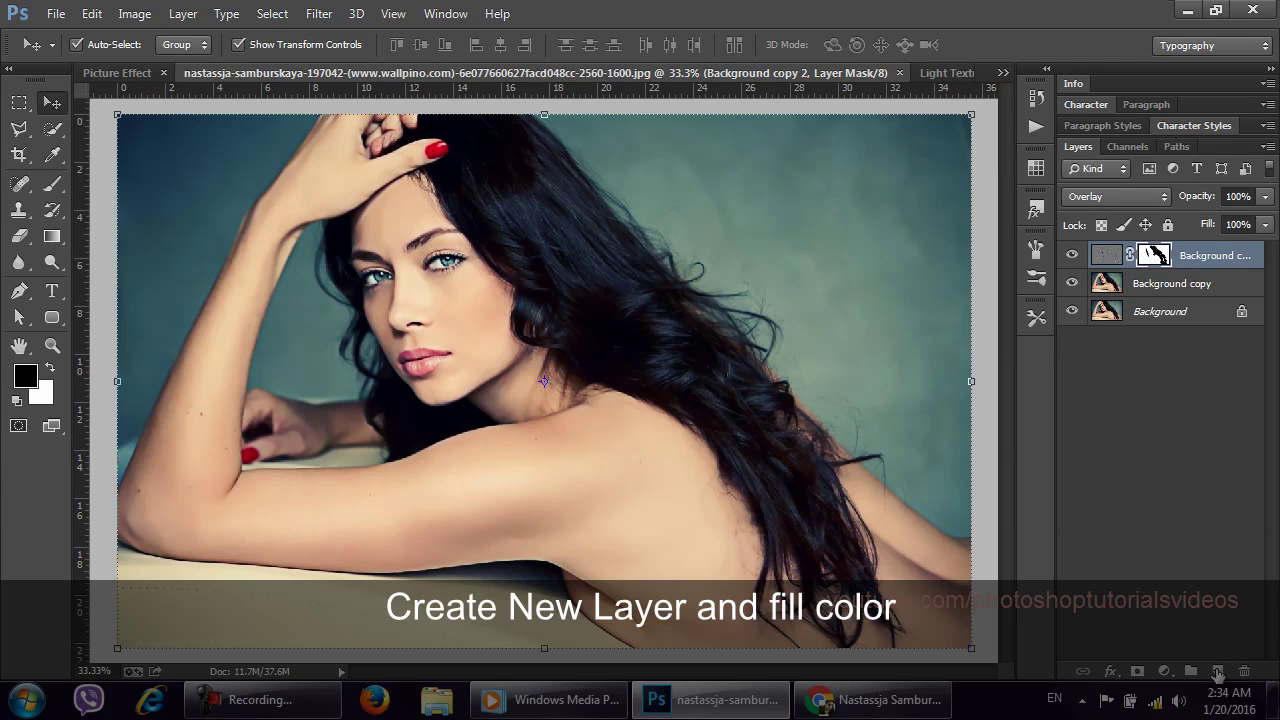
pyautogui.click(1217, 671)
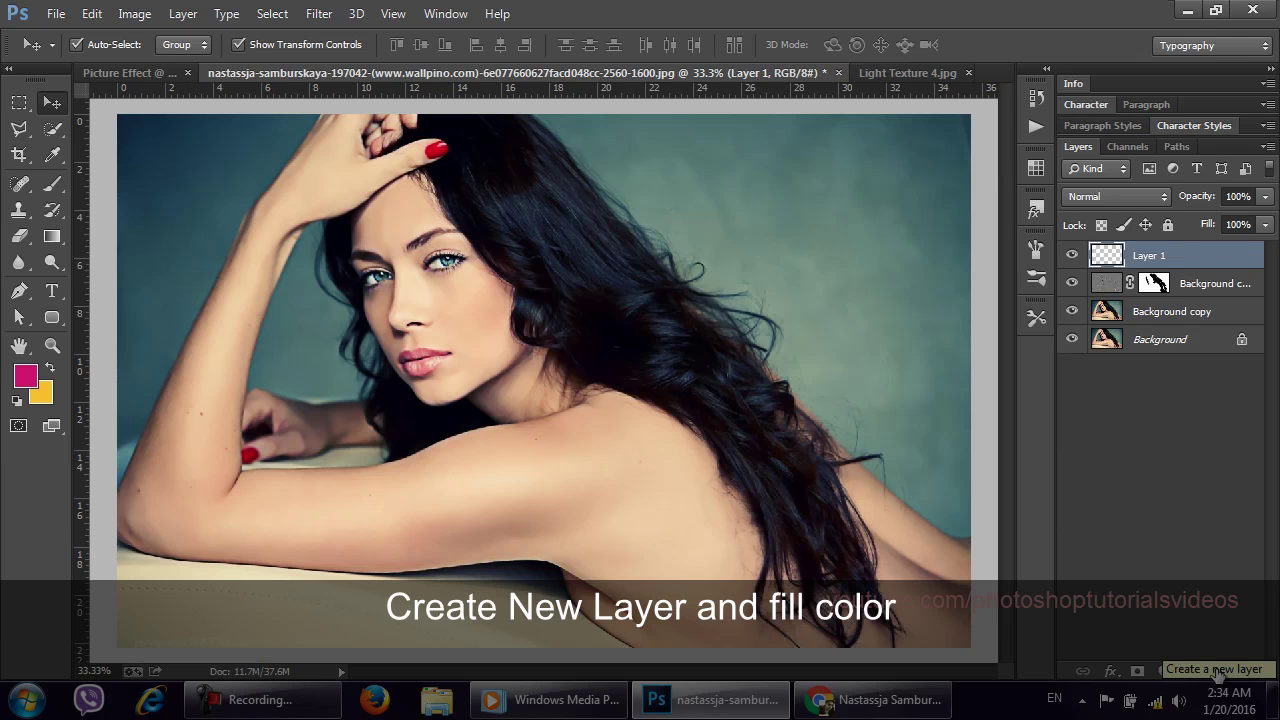
pyautogui.hotkey('ctrl', 'BackSpace')
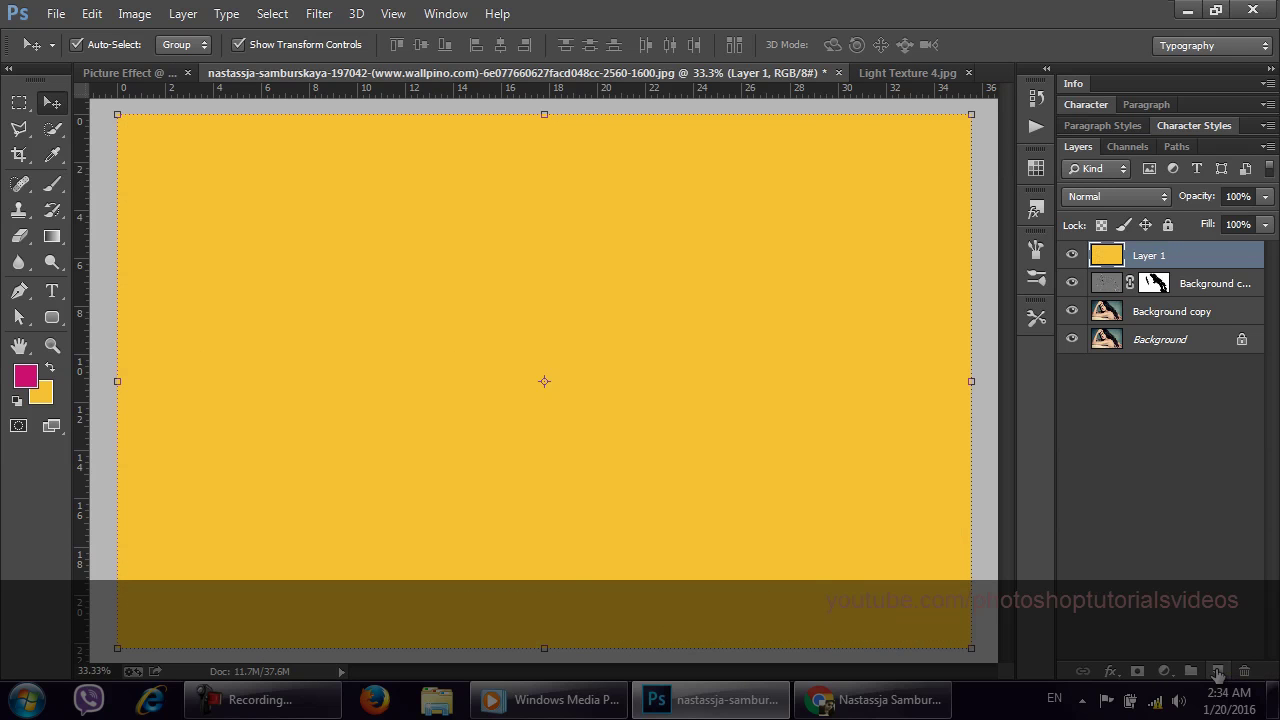
pyautogui.click(40, 394)
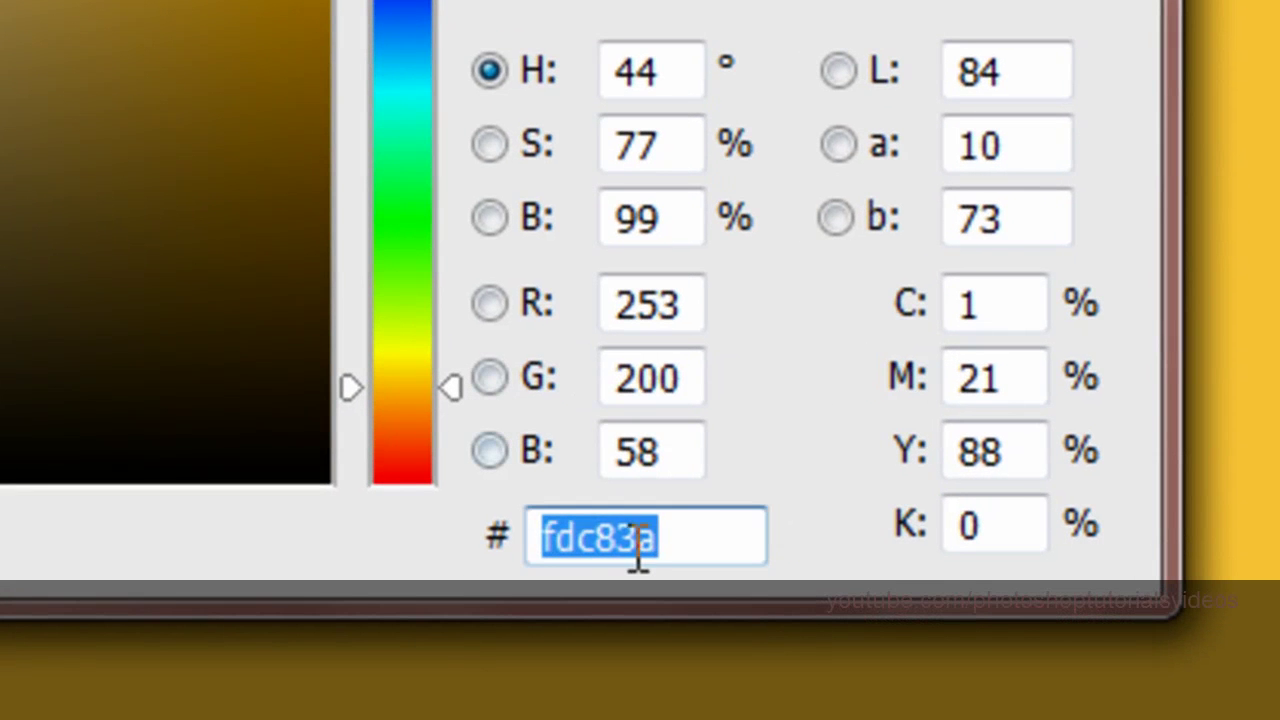
pyautogui.click(718, 527)
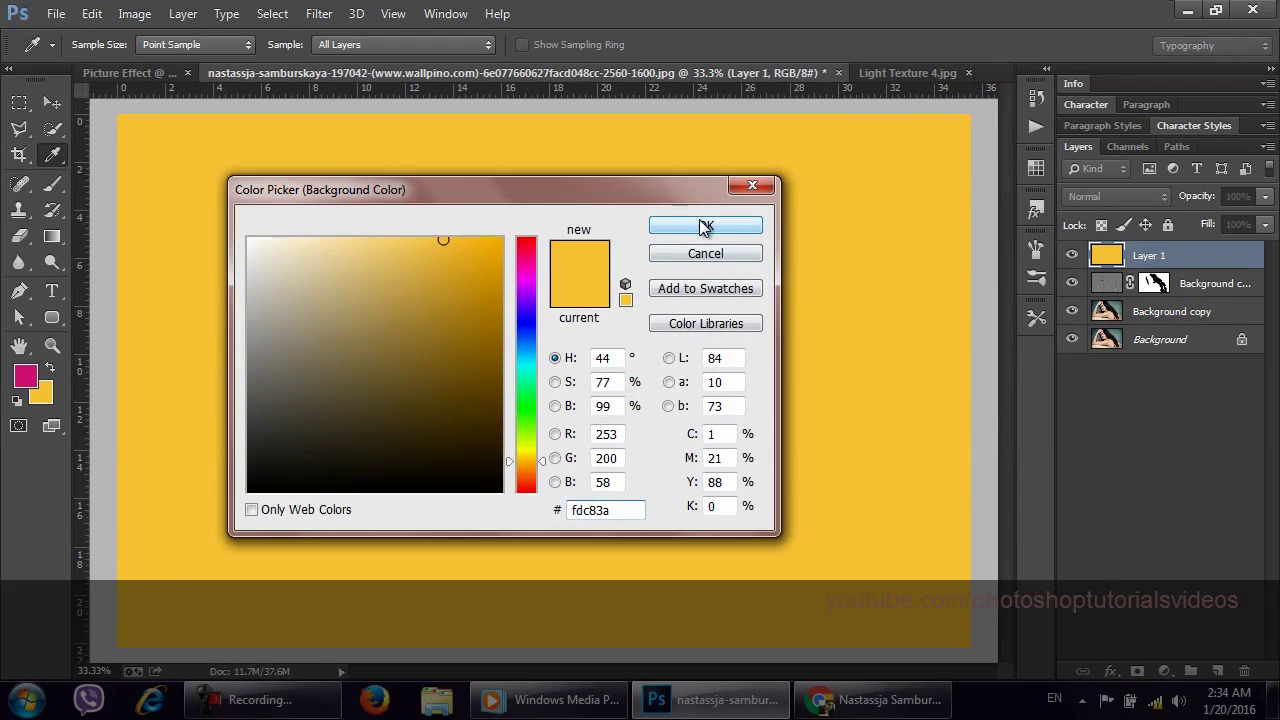
pyautogui.click(695, 235)
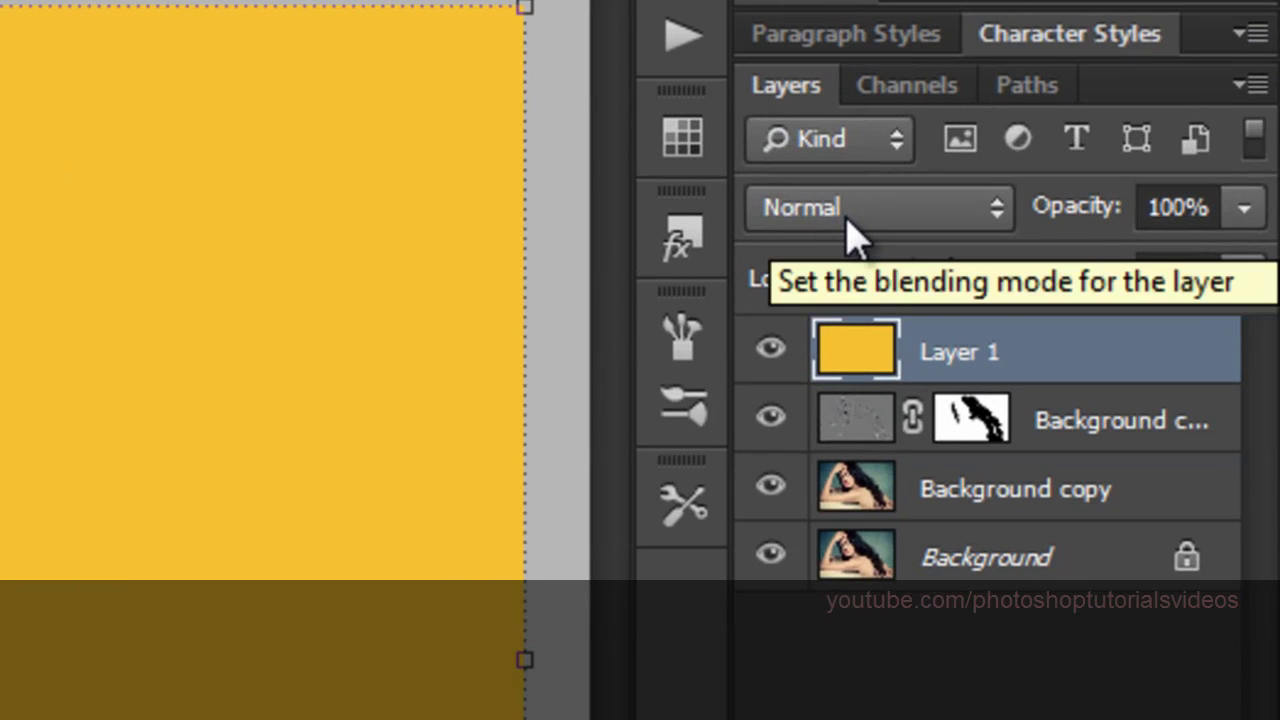
# Set Layer 1 to Linear Dodge (Add) at 29% opacity, then add a new layer
pyautogui.click(846, 222)
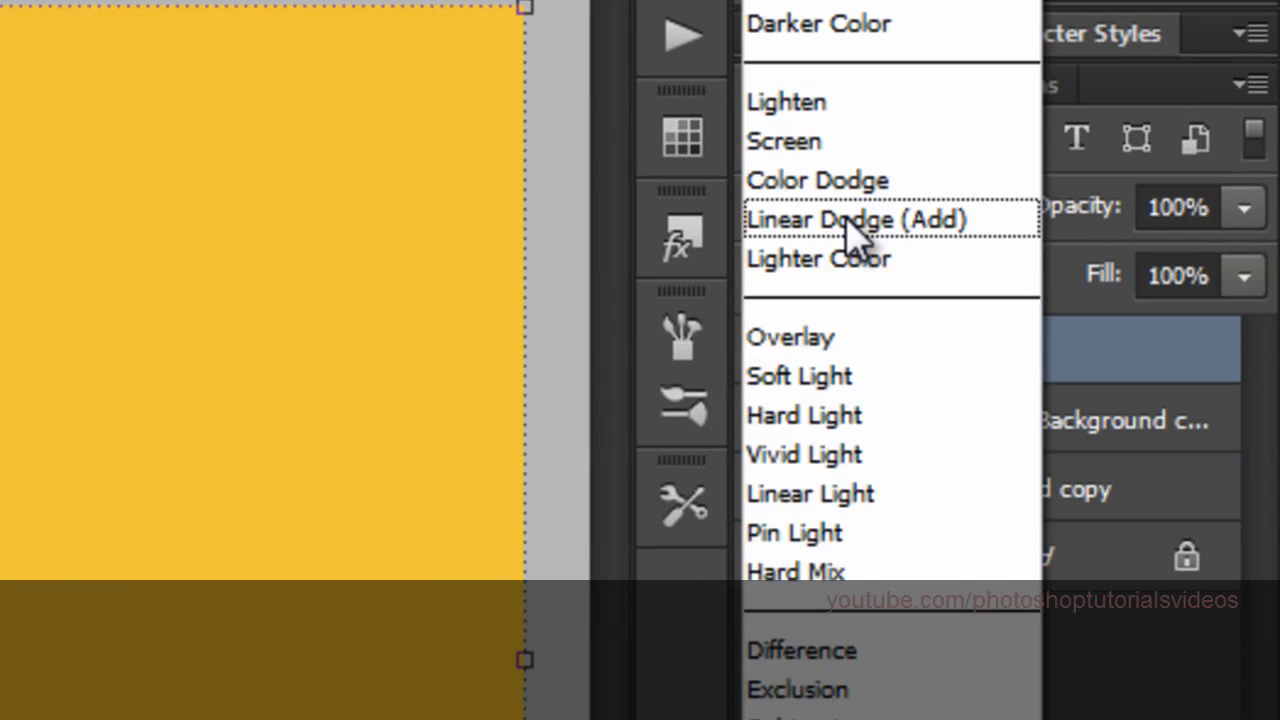
pyautogui.click(846, 225)
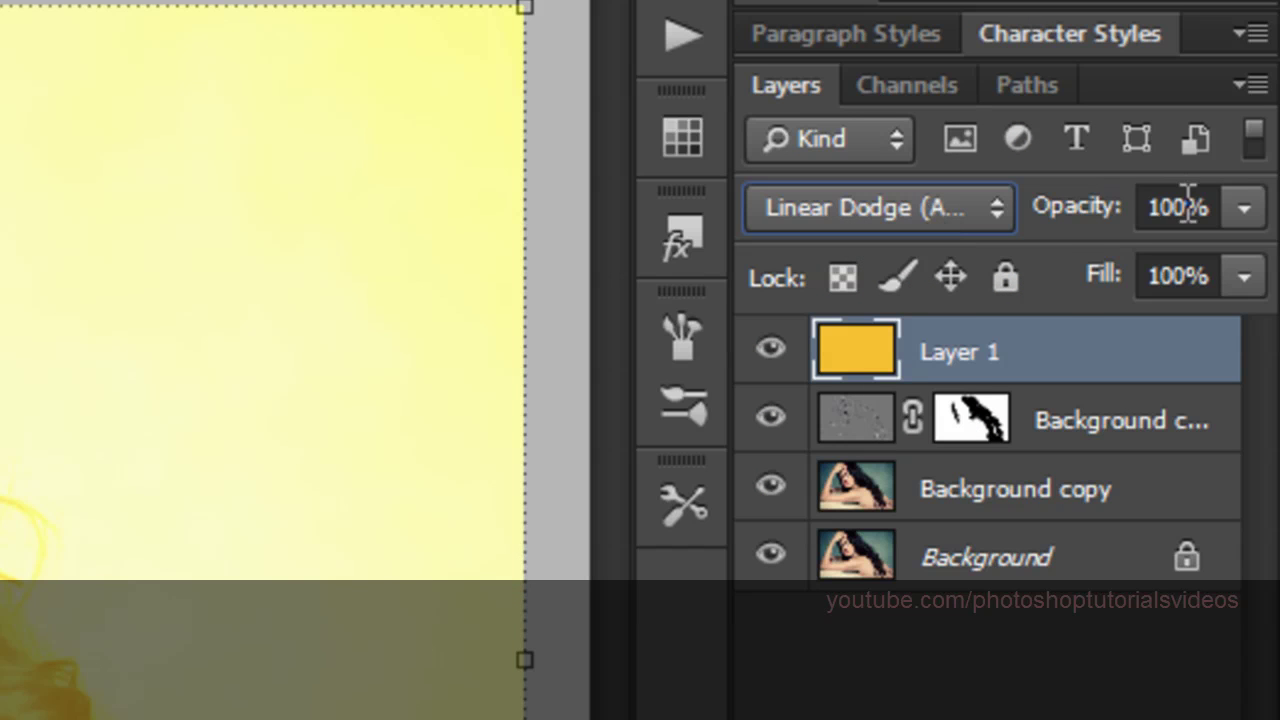
pyautogui.click(1180, 206)
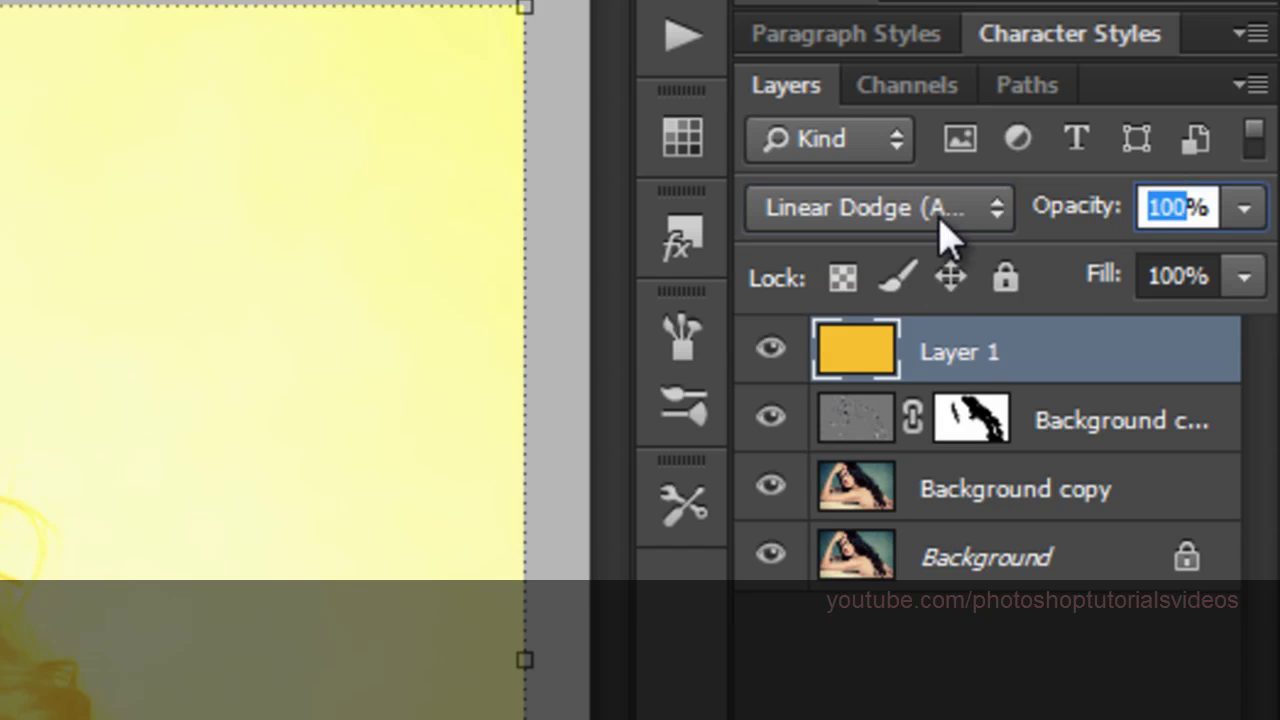
pyautogui.click(940, 220)
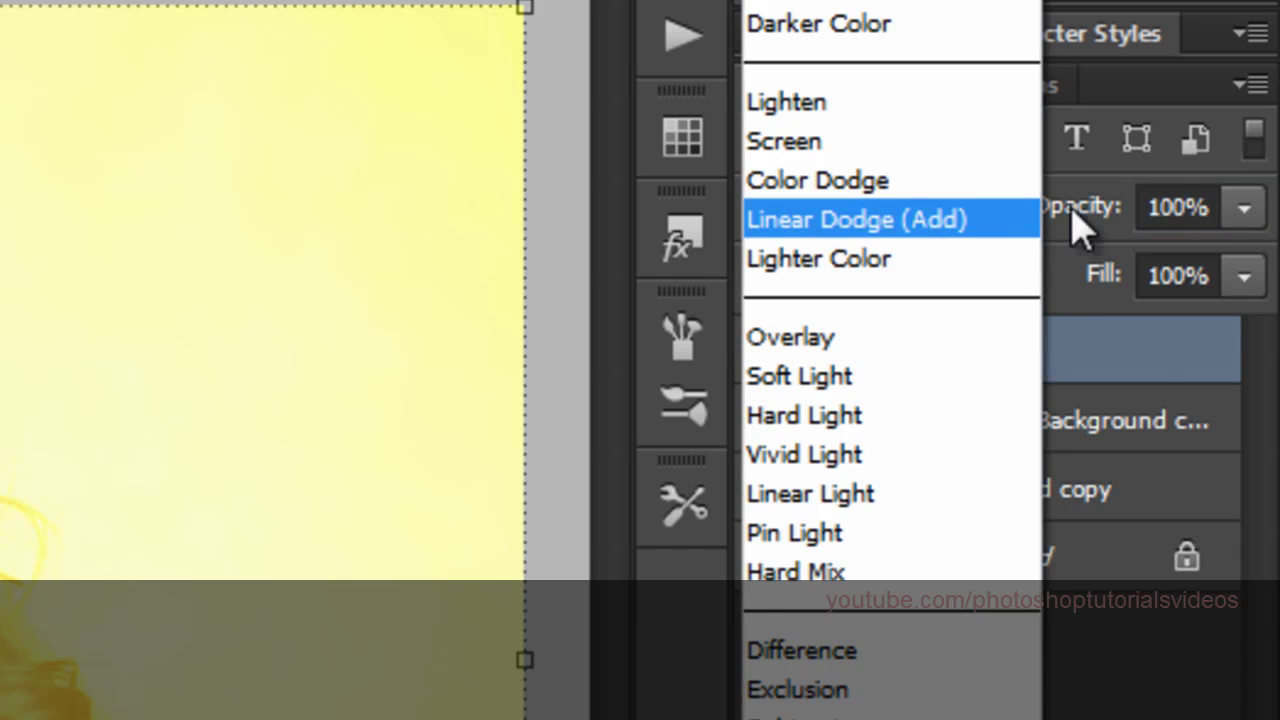
pyautogui.click(1176, 215)
pyautogui.click(1176, 215)
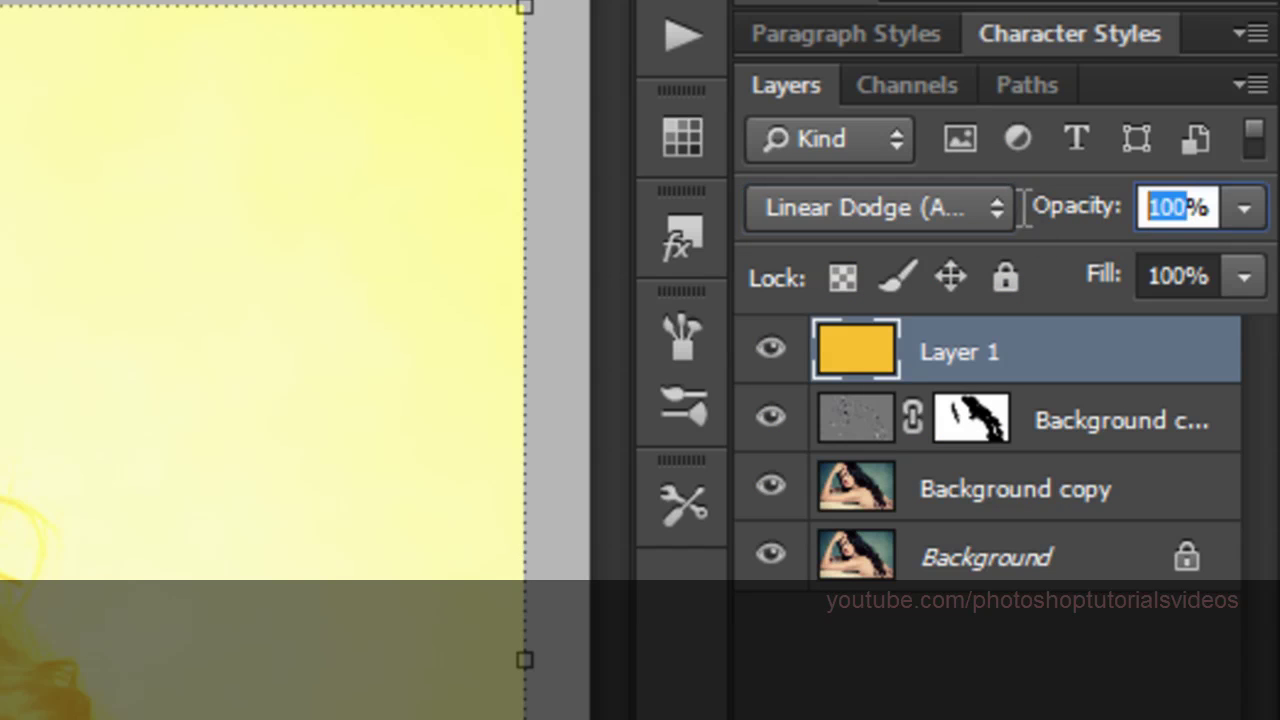
pyautogui.write('29')
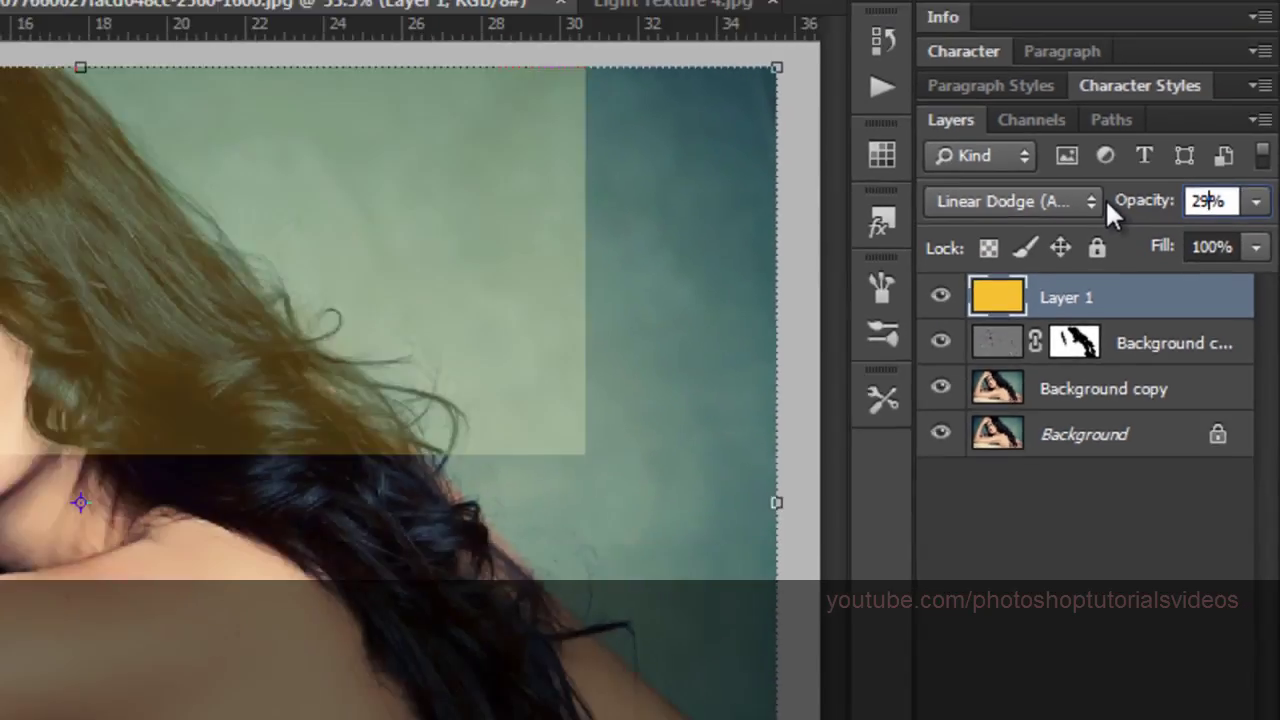
pyautogui.click(1120, 256)
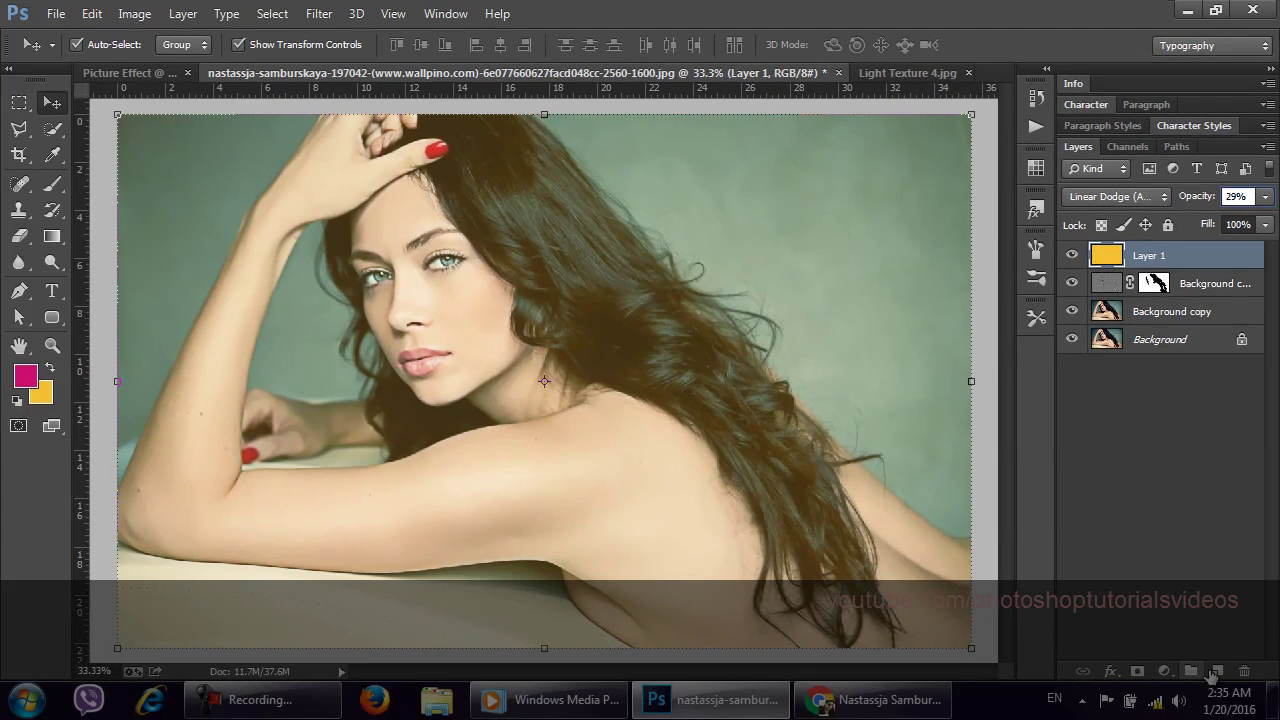
pyautogui.click(1214, 672)
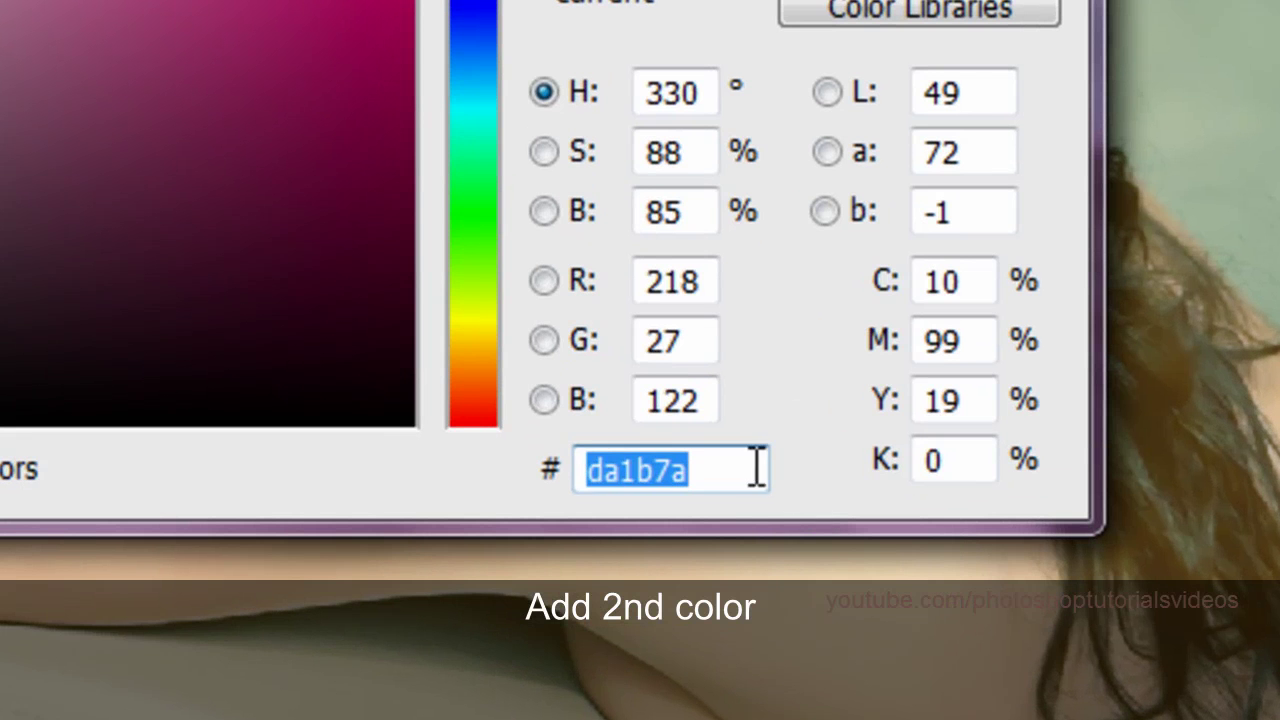
# Fill Layer 2 with the pink colour da1b7a
pyautogui.click(750, 467)
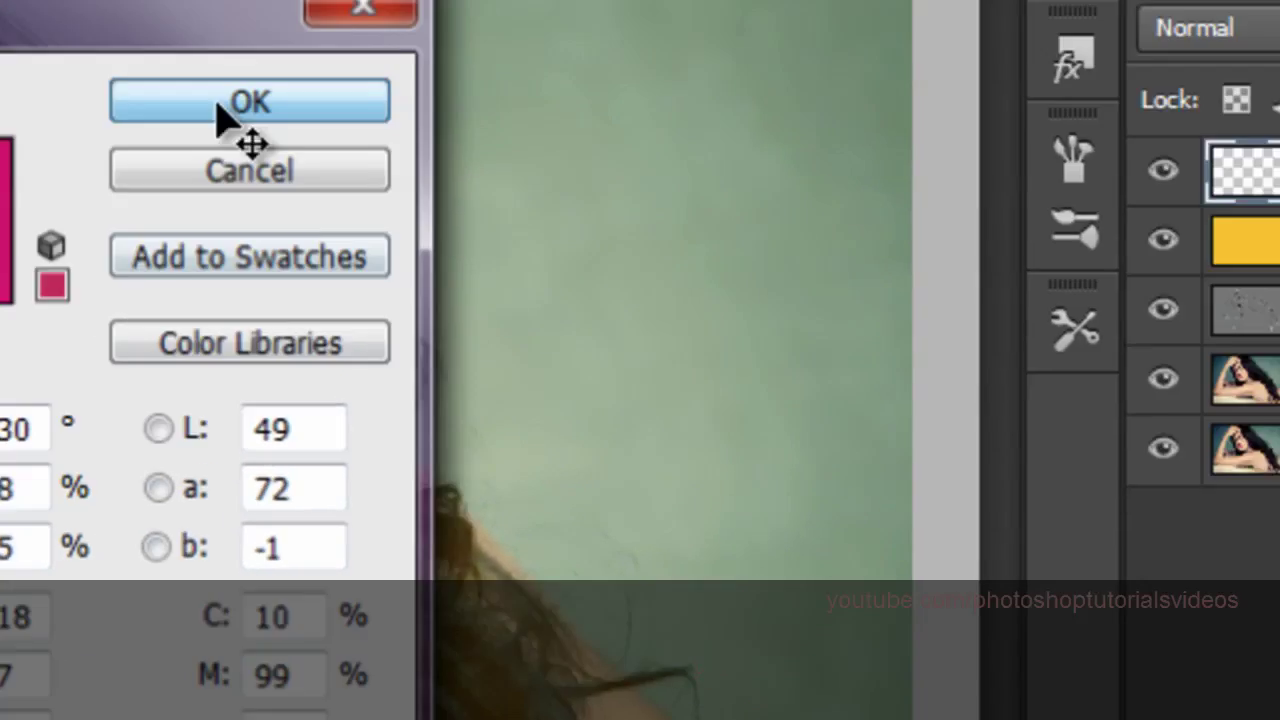
pyautogui.click(223, 114)
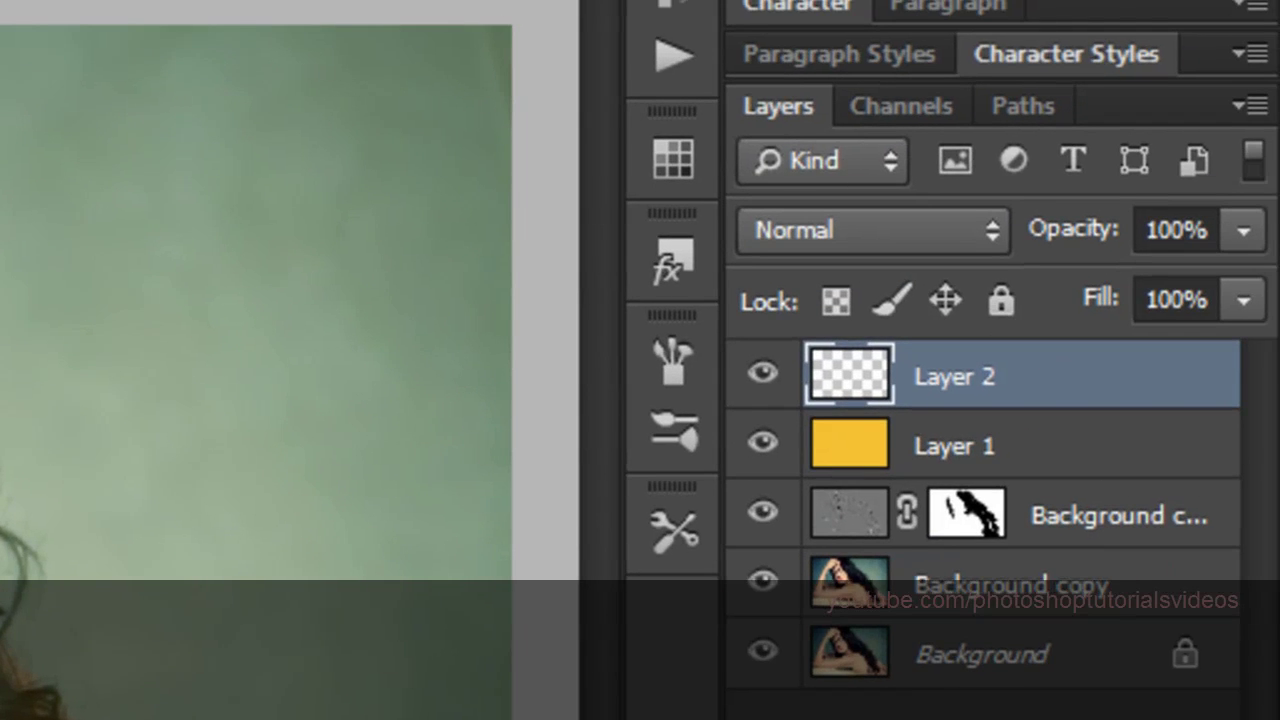
pyautogui.hotkey('alt', 'BackSpace')
# Set Layer 2 to Linear Dodge (Add) at 29% opacity and add empty Layer 3
pyautogui.click(868, 232)
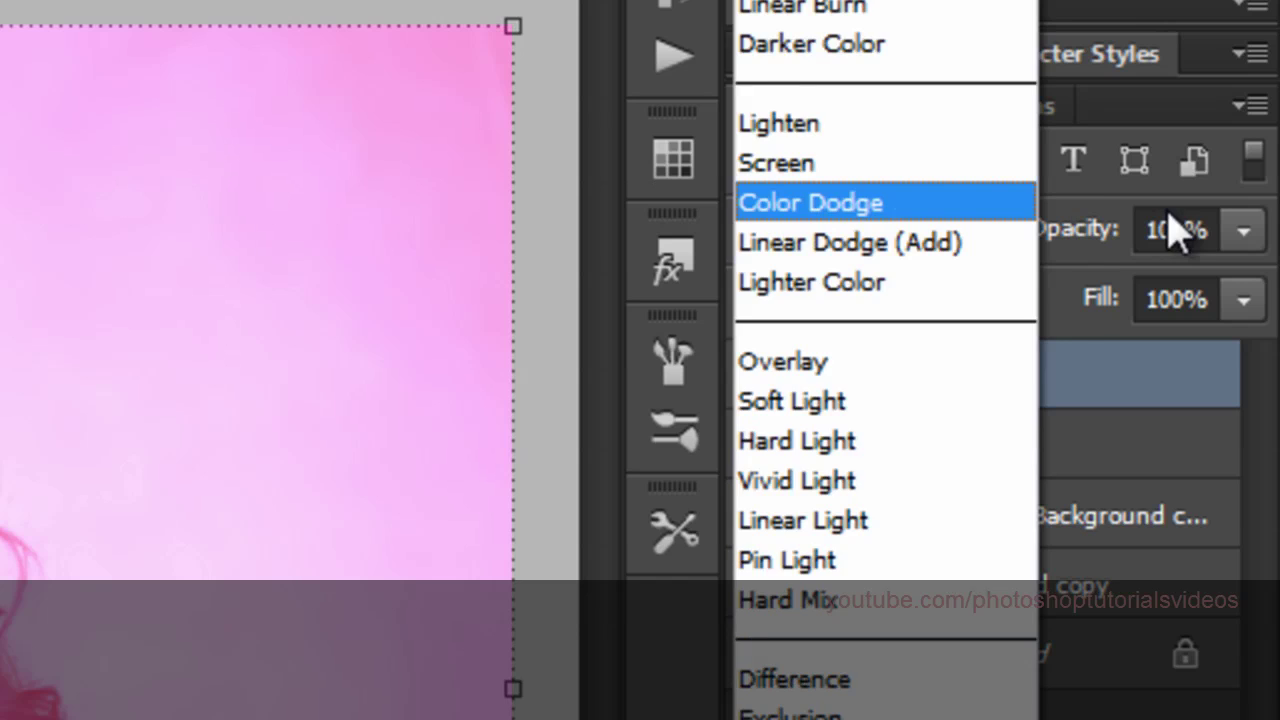
pyautogui.click(1185, 250)
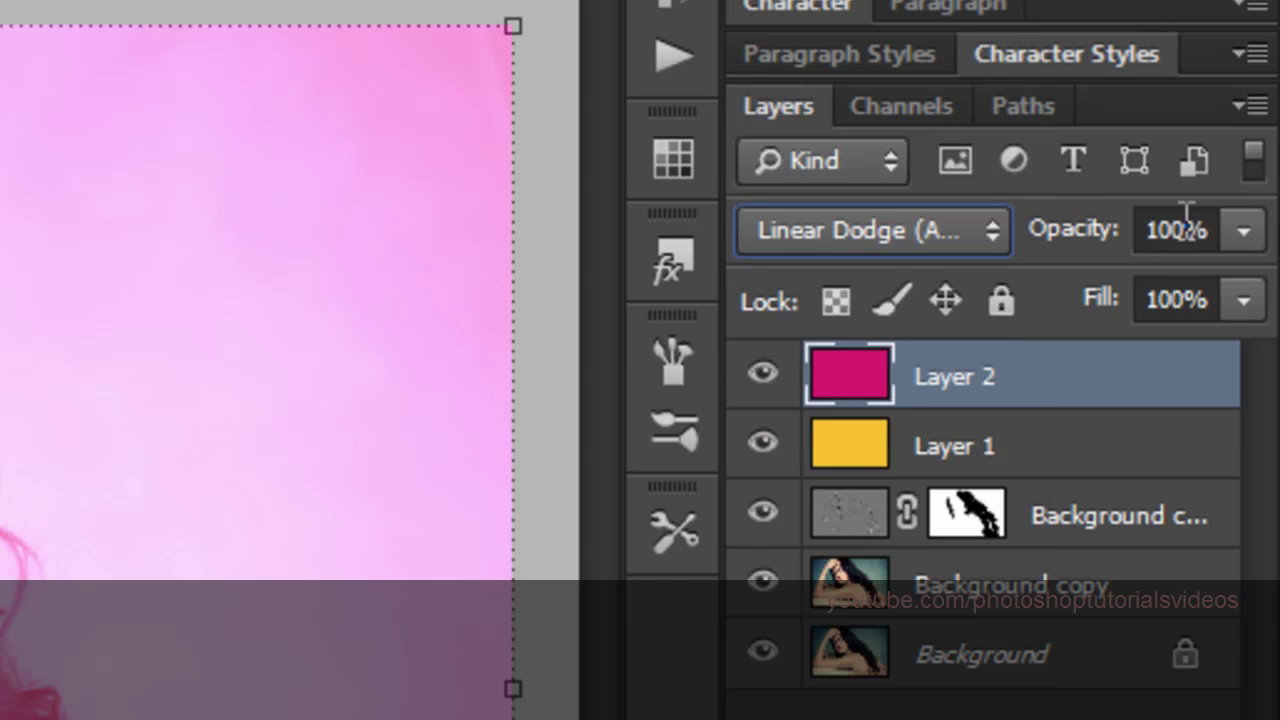
pyautogui.click(1140, 232)
pyautogui.click(1093, 237)
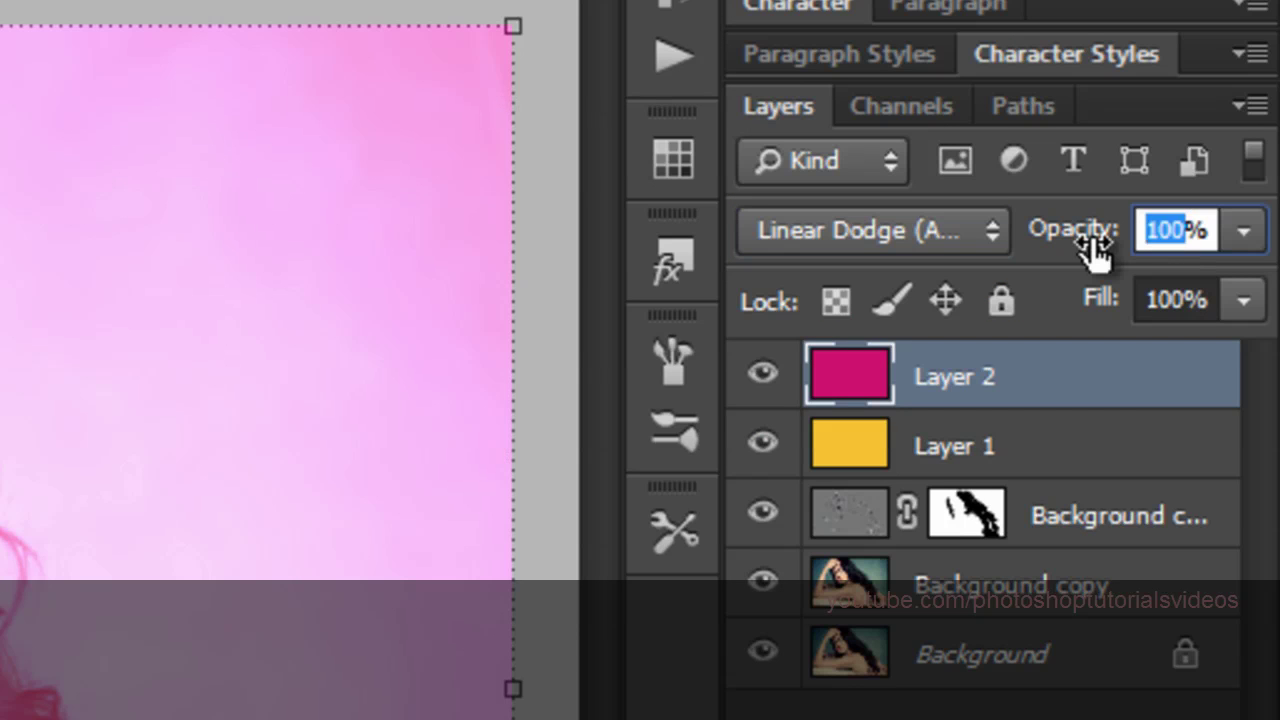
pyautogui.write('29')
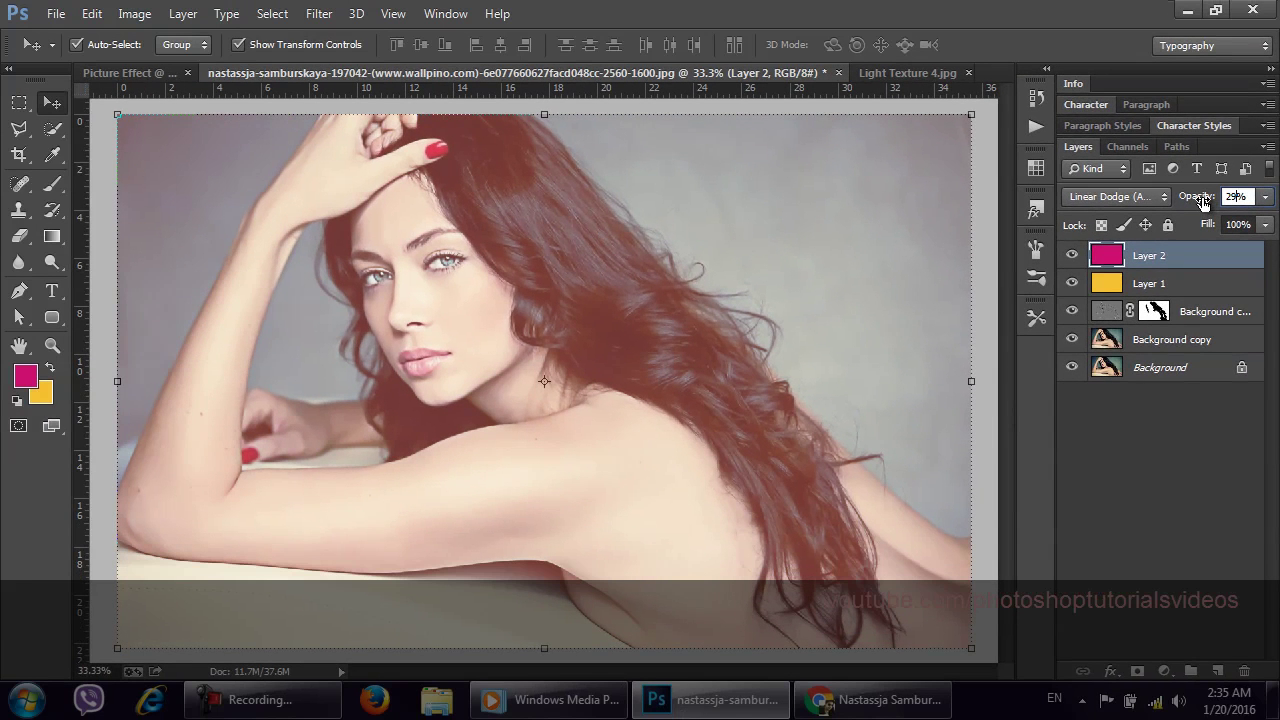
pyautogui.click(1220, 670)
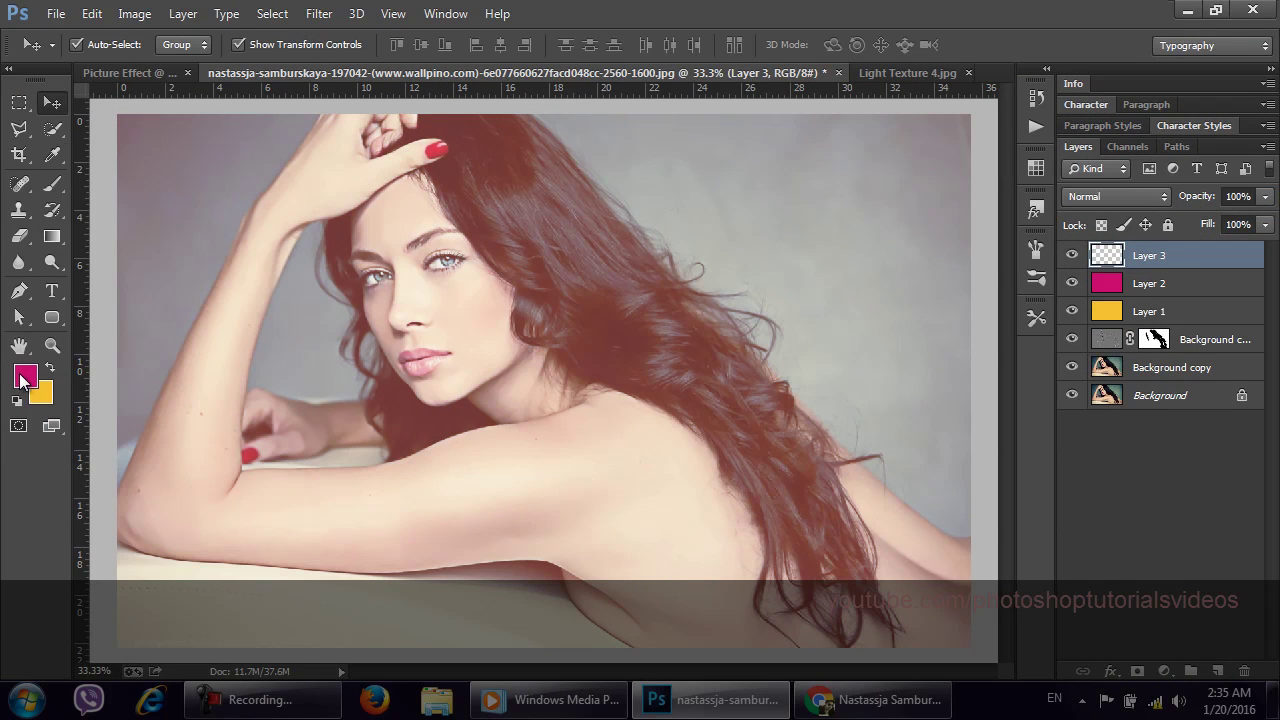
# Set the foreground colour to black and fill Layer 3 with it
pyautogui.click(24, 378)
pyautogui.moveTo(429, 461); pyautogui.dragTo(515, 496)
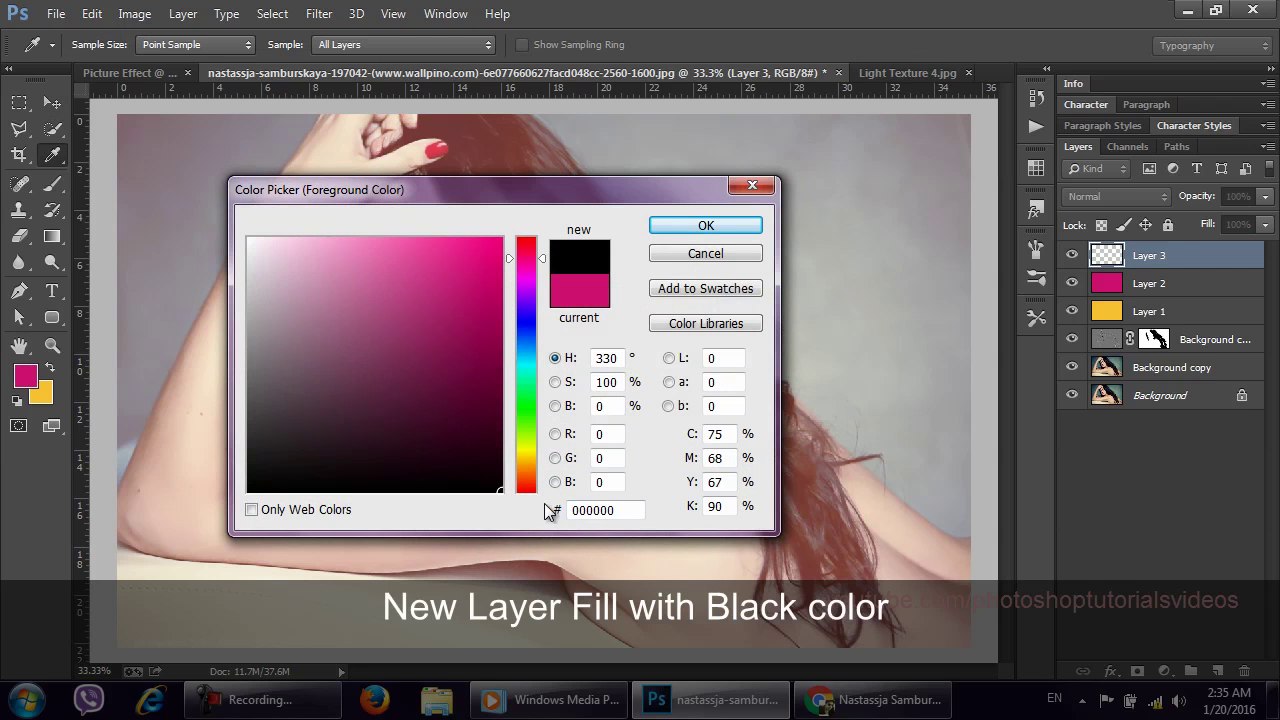
pyautogui.click(737, 234)
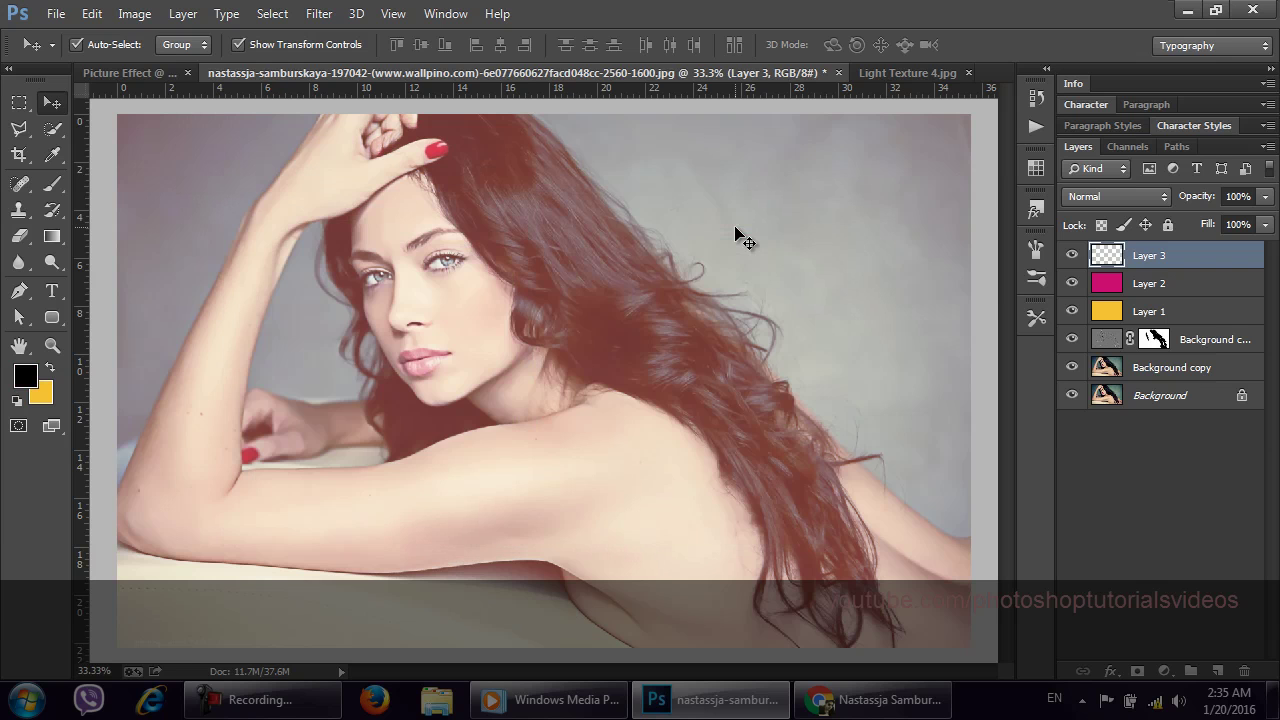
pyautogui.hotkey('alt', 'BackSpace')
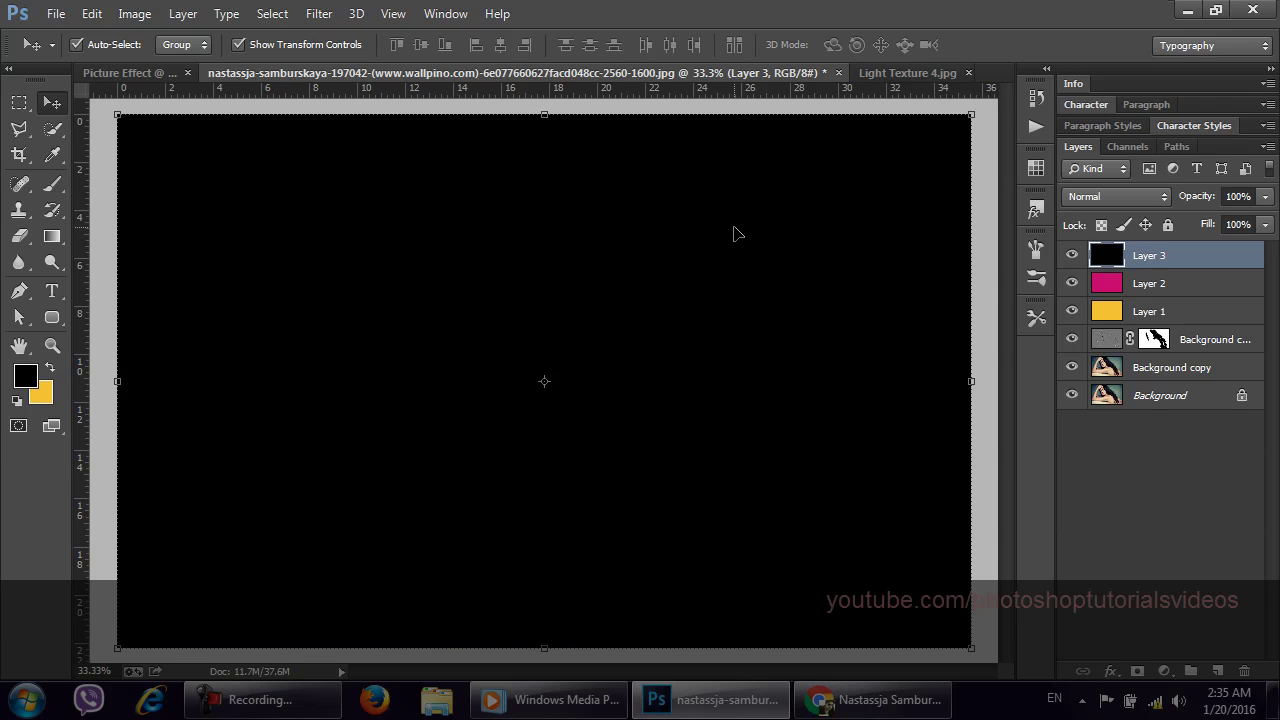
# Change the background colour to brown 994e20
pyautogui.click(40, 395)
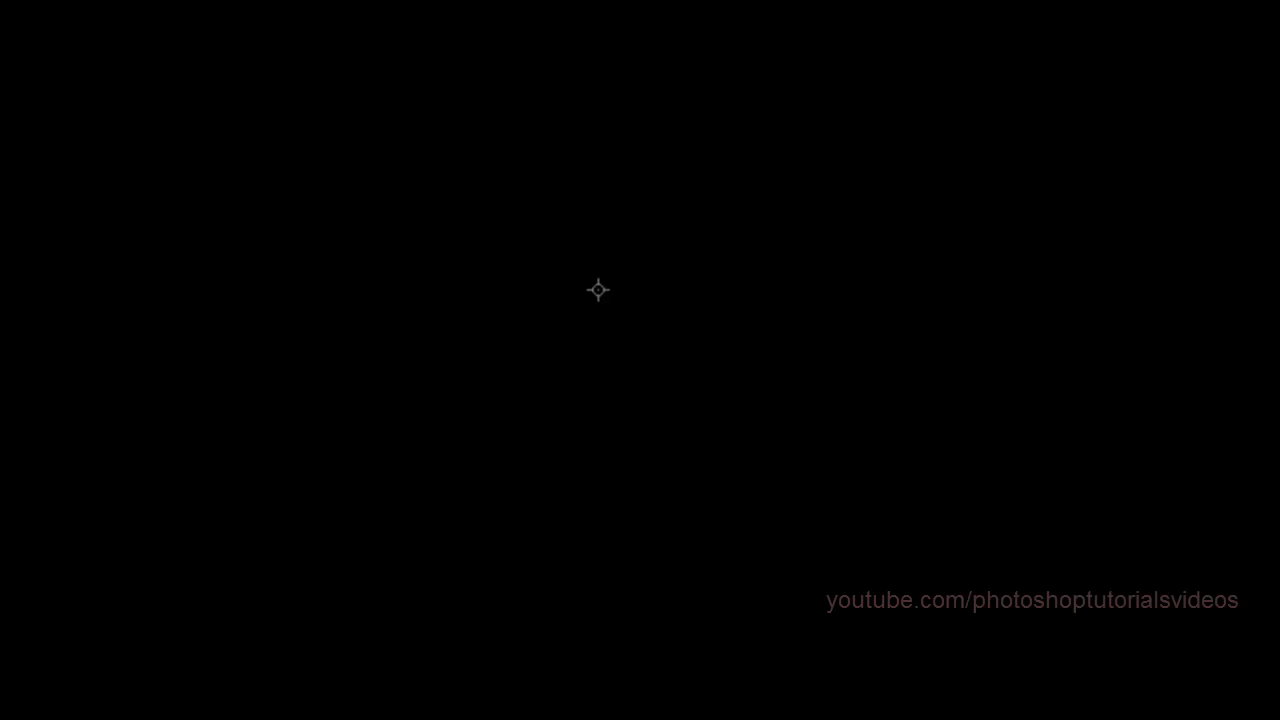
pyautogui.write('99')
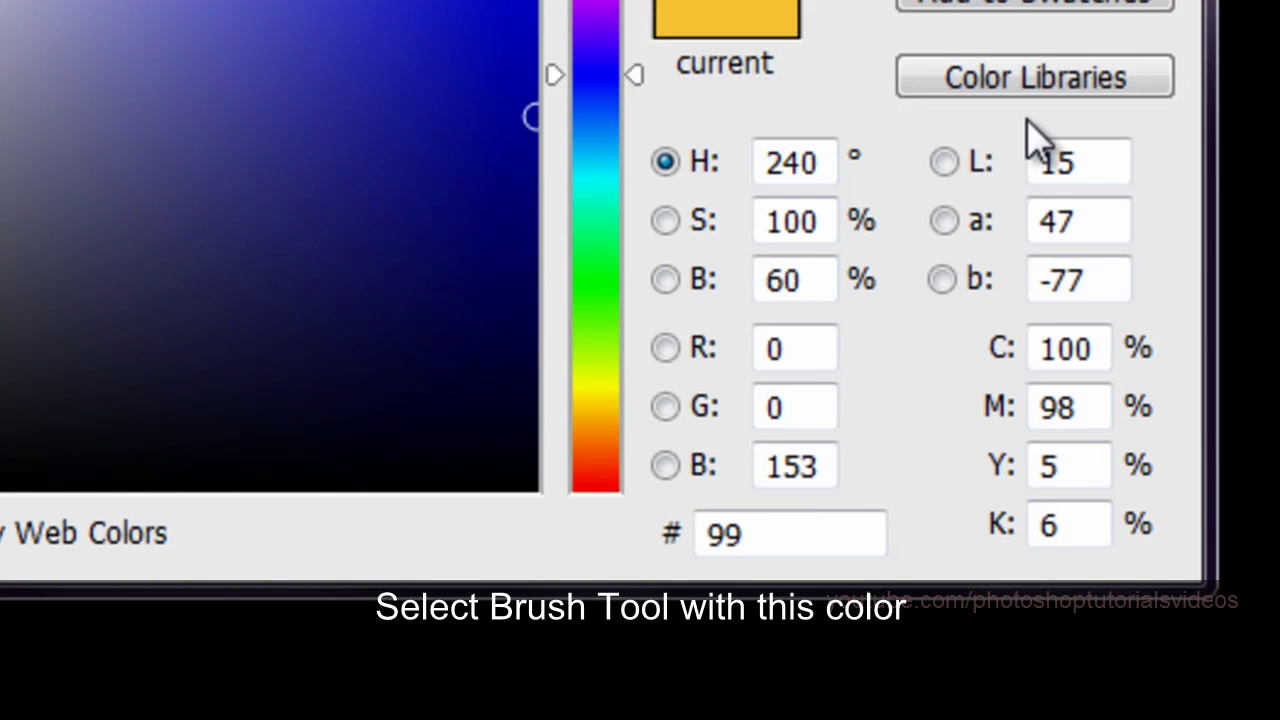
pyautogui.write('4')
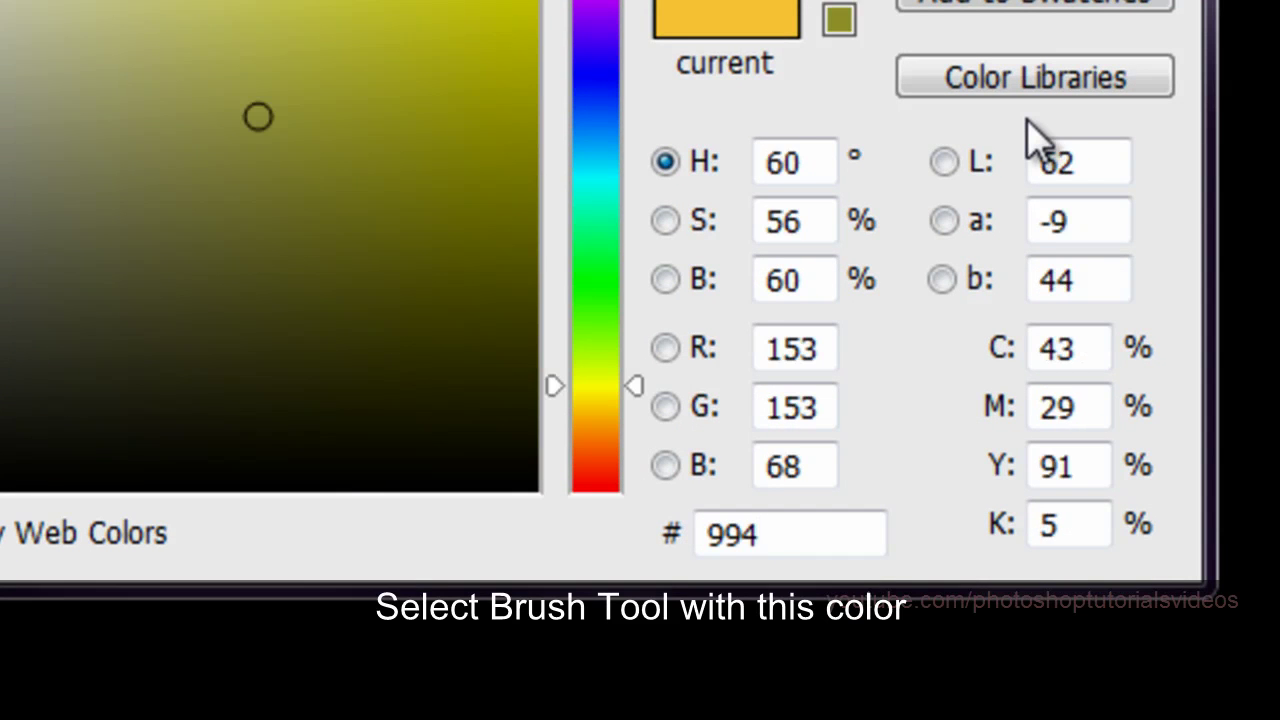
pyautogui.write('e20')
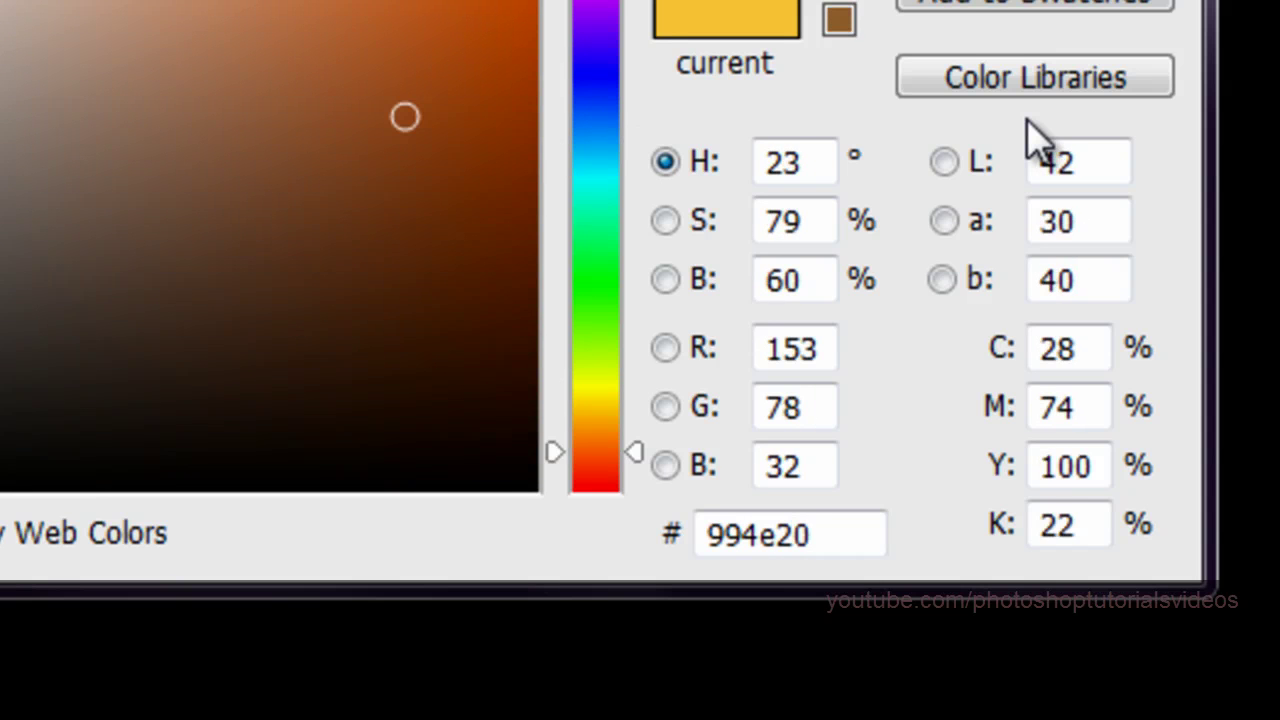
pyautogui.press('Return')
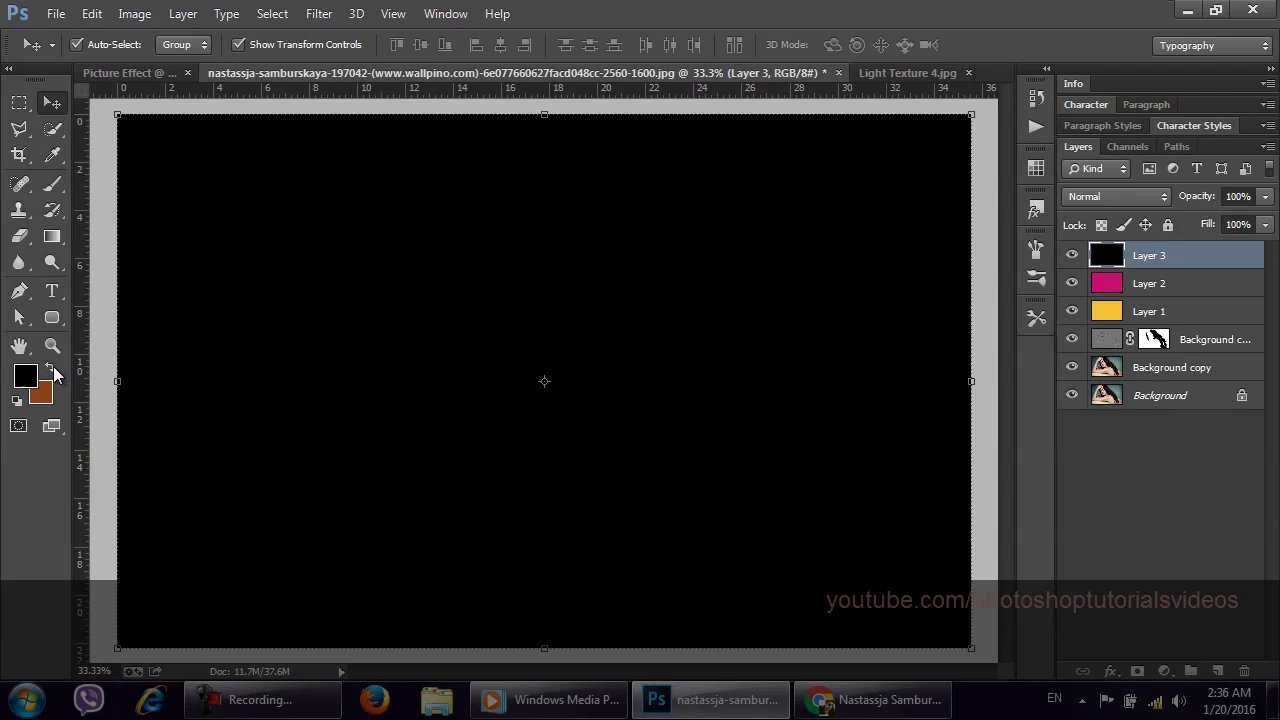
# Make brown the foreground, lower Layer 3's opacity, and set a 135 px soft brush
pyautogui.click(51, 369)
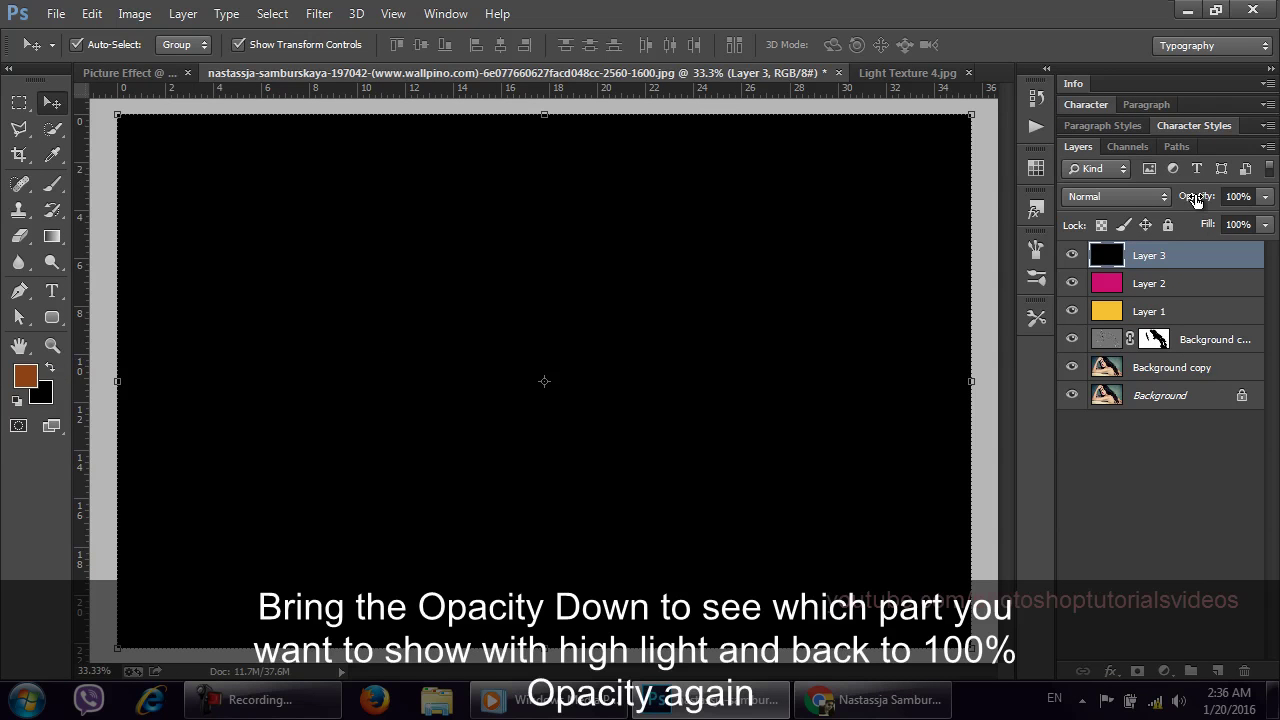
pyautogui.moveTo(1197, 199); pyautogui.dragTo(1166, 200)
pyautogui.click(51, 188)
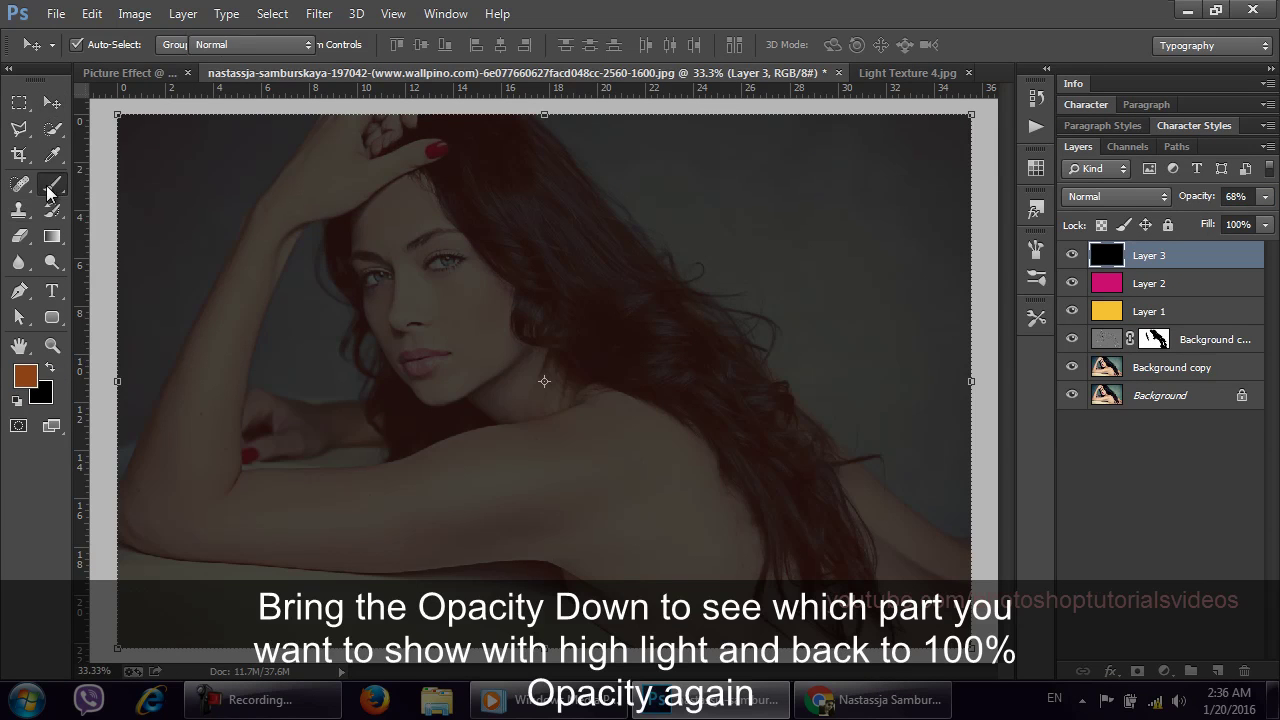
pyautogui.rightClick(396, 285)
pyautogui.moveTo(572, 332); pyautogui.dragTo(580, 332)
# Paint brown over the face, hair, shoulder and arm, restoring Layer 3 to 100% opacity
pyautogui.moveTo(374, 257)
pyautogui.mouseDown()
pyautogui.moveTo(388, 181)
pyautogui.moveTo(519, 264)
pyautogui.moveTo(400, 266)
pyautogui.moveTo(394, 334)
pyautogui.moveTo(371, 337)
pyautogui.moveTo(363, 314)
pyautogui.moveTo(437, 366)
pyautogui.moveTo(443, 271)
pyautogui.moveTo(505, 387)
pyautogui.moveTo(508, 223)
pyautogui.moveTo(657, 309)
pyautogui.moveTo(563, 246)
pyautogui.moveTo(529, 251)
pyautogui.moveTo(517, 363)
pyautogui.moveTo(577, 340)
pyautogui.moveTo(543, 329)
pyautogui.moveTo(652, 426)
pyautogui.moveTo(260, 440)
pyautogui.mouseUp()
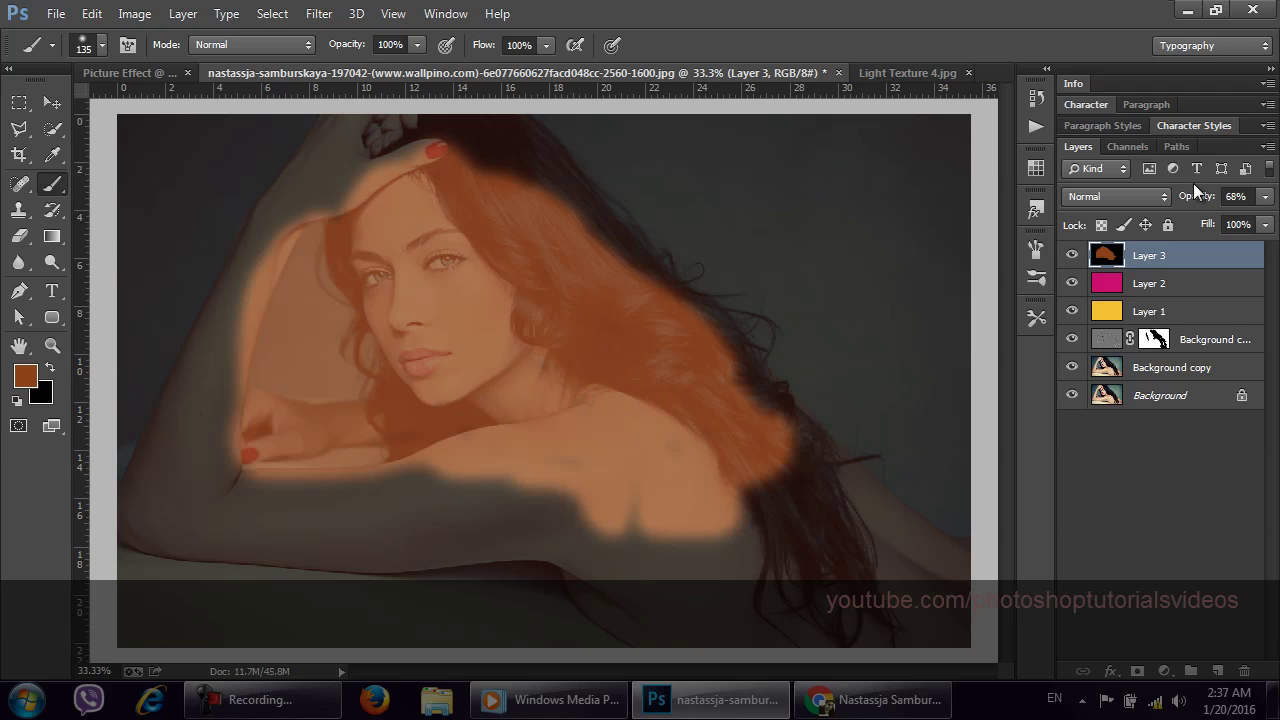
pyautogui.moveTo(1190, 198); pyautogui.dragTo(1224, 198)
pyautogui.press('Return')
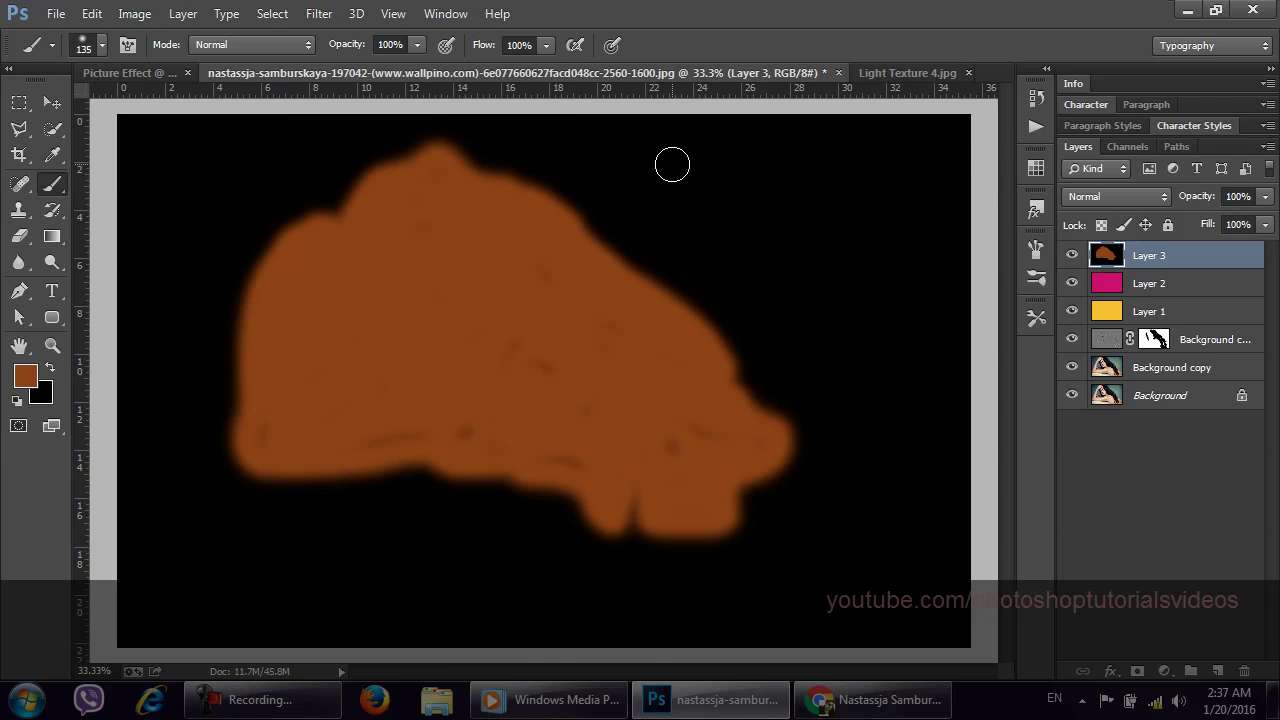
# Gaussian-blur the brown patch at 103.4 px radius and blend Layer 3 in Overlay
pyautogui.click(313, 20)
pyautogui.moveTo(435, 234)
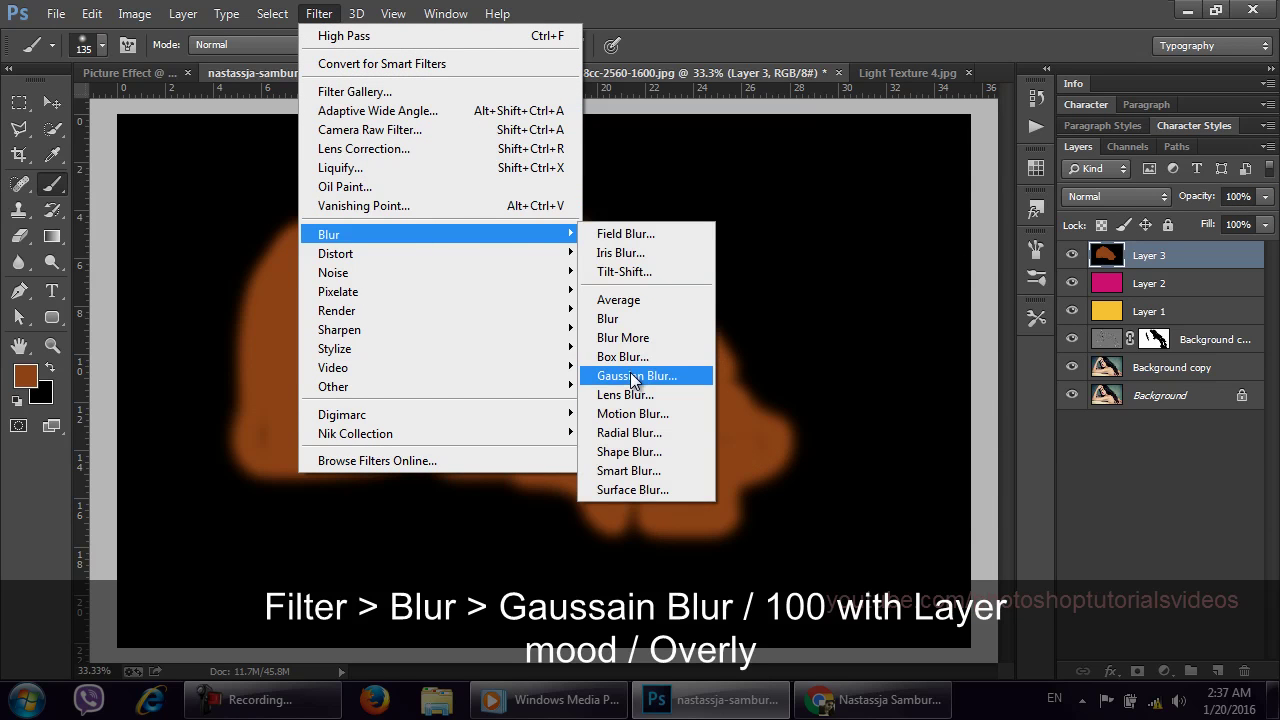
pyautogui.click(632, 378)
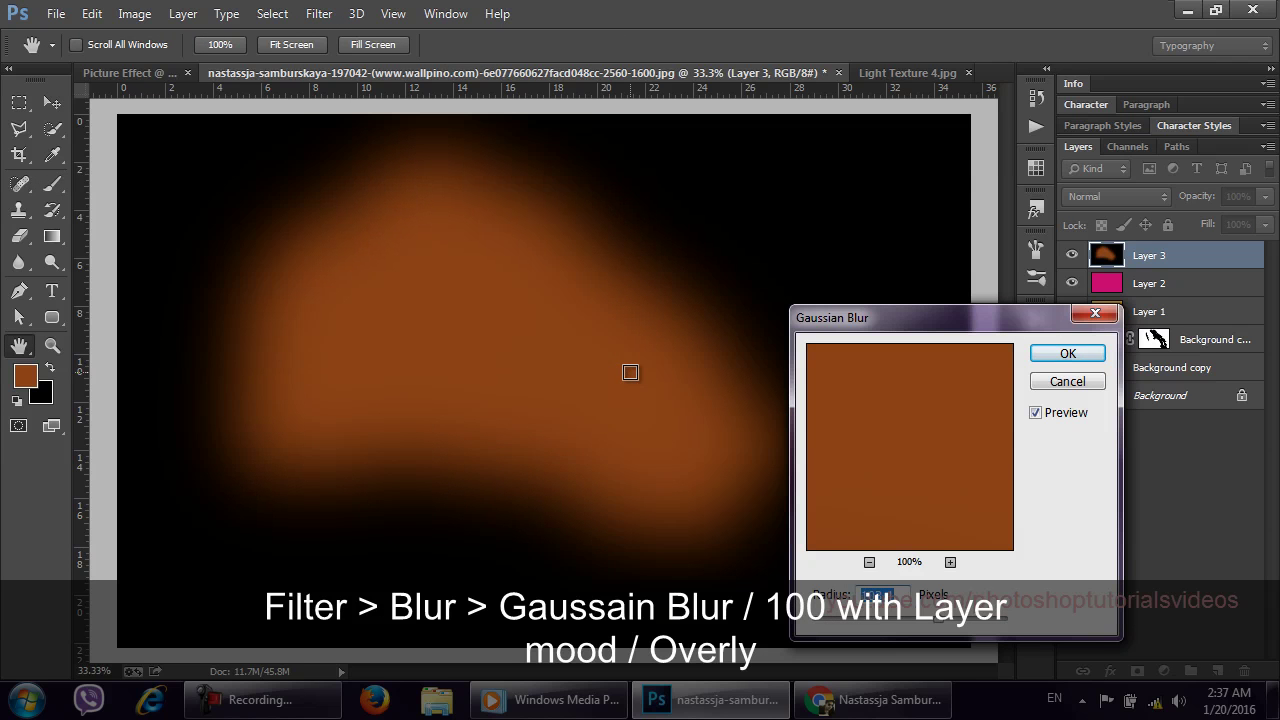
pyautogui.moveTo(1018, 317); pyautogui.dragTo(830, 169)
pyautogui.click(715, 446)
pyautogui.click(880, 205)
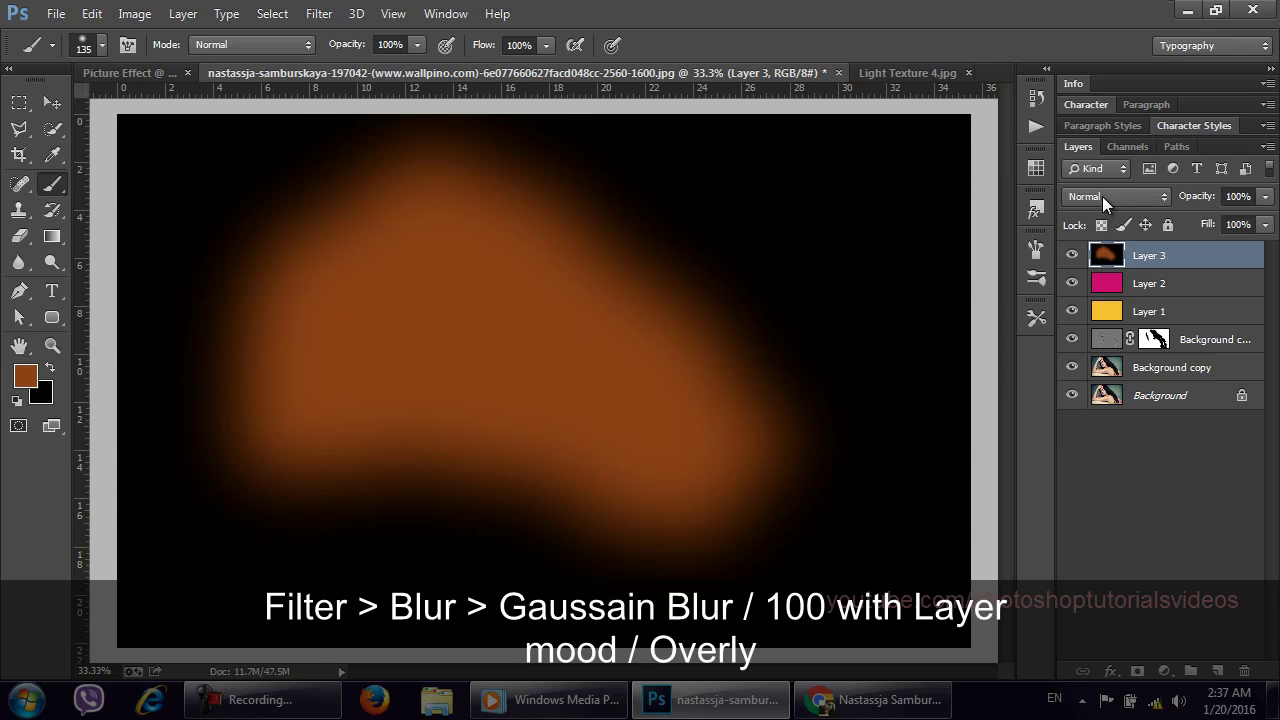
pyautogui.click(1102, 196)
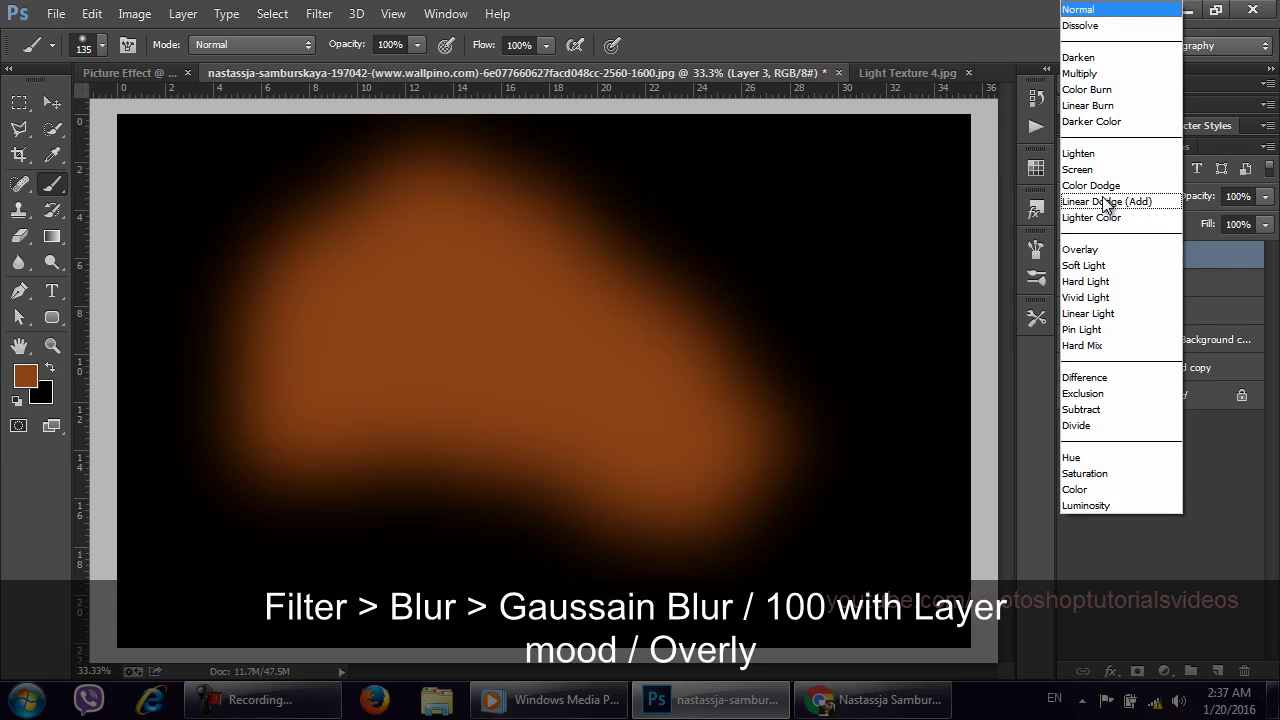
pyautogui.click(1090, 250)
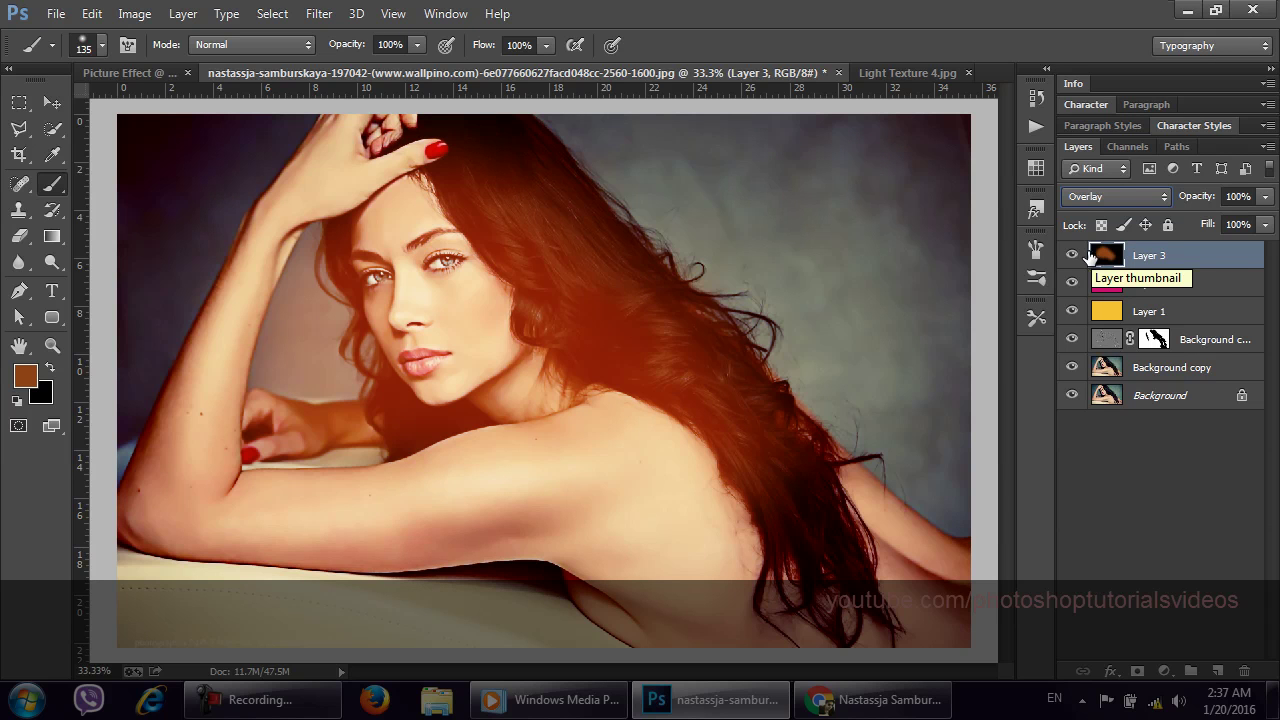
# Drag Light Texture 4.jpg into the portrait document as a new layer, then close the texture file
pyautogui.click(920, 74)
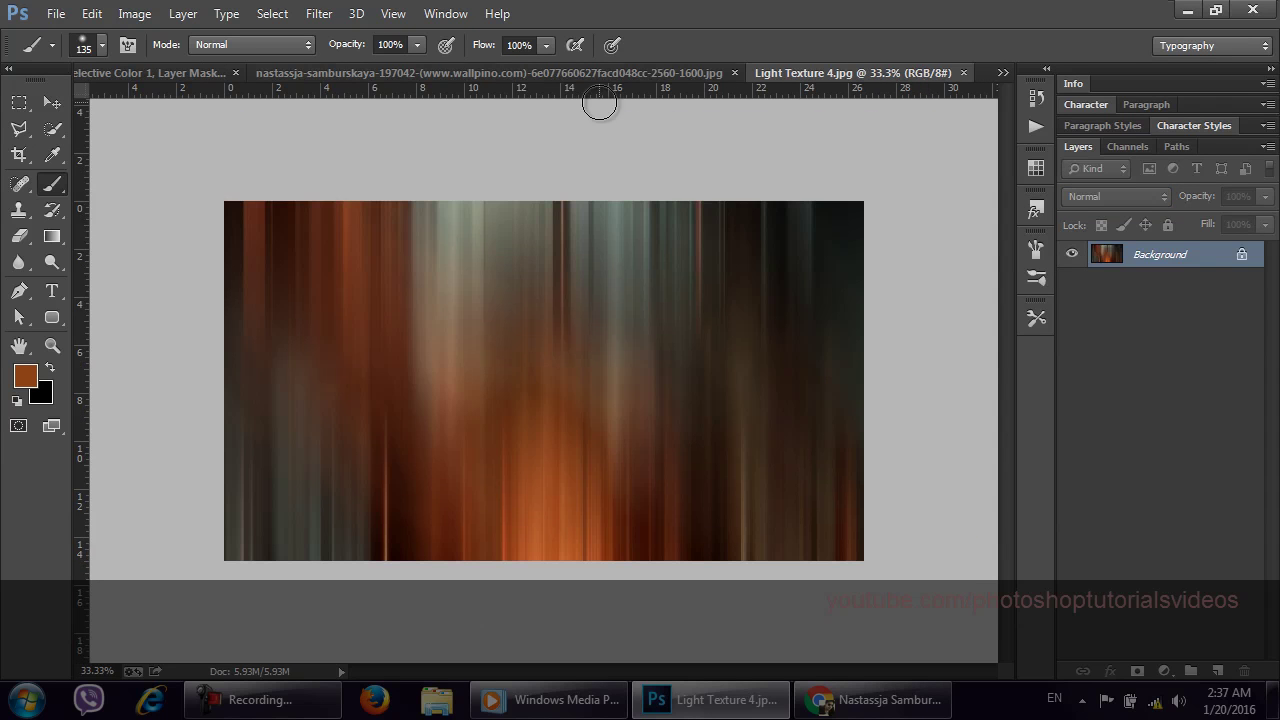
pyautogui.moveTo(801, 74); pyautogui.dragTo(828, 170)
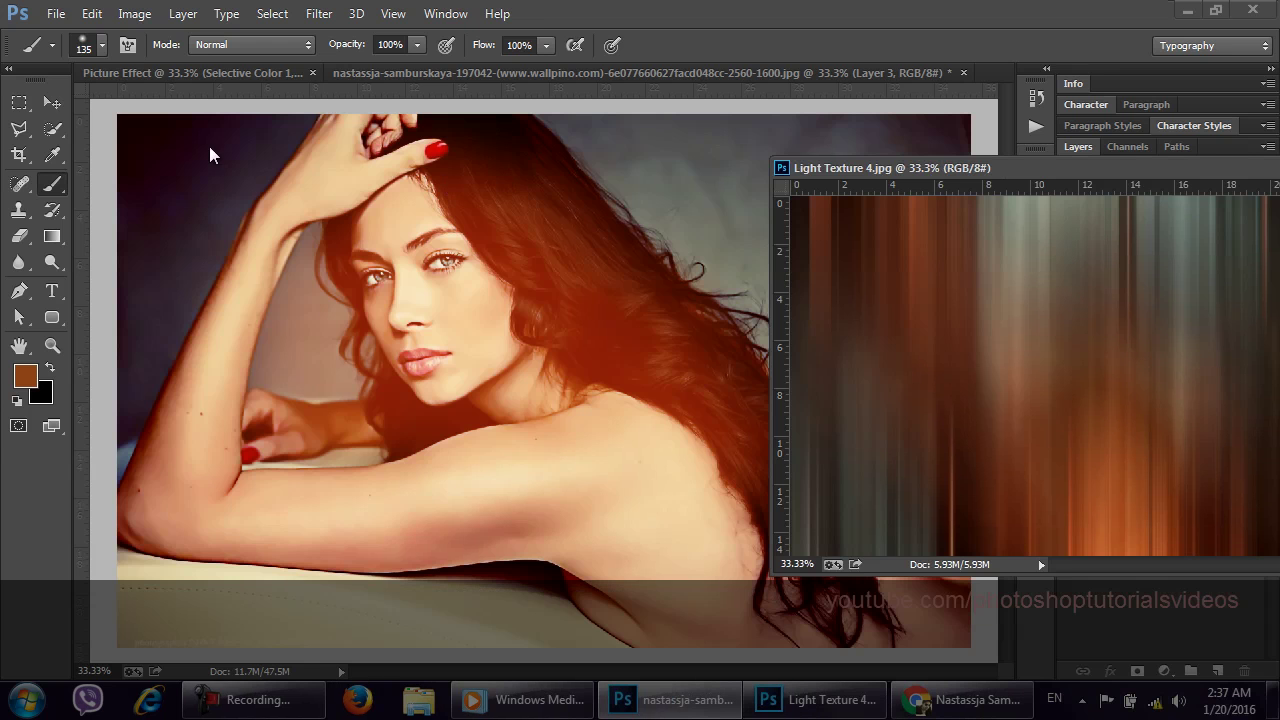
pyautogui.click(52, 103)
pyautogui.moveTo(921, 328); pyautogui.dragTo(443, 288)
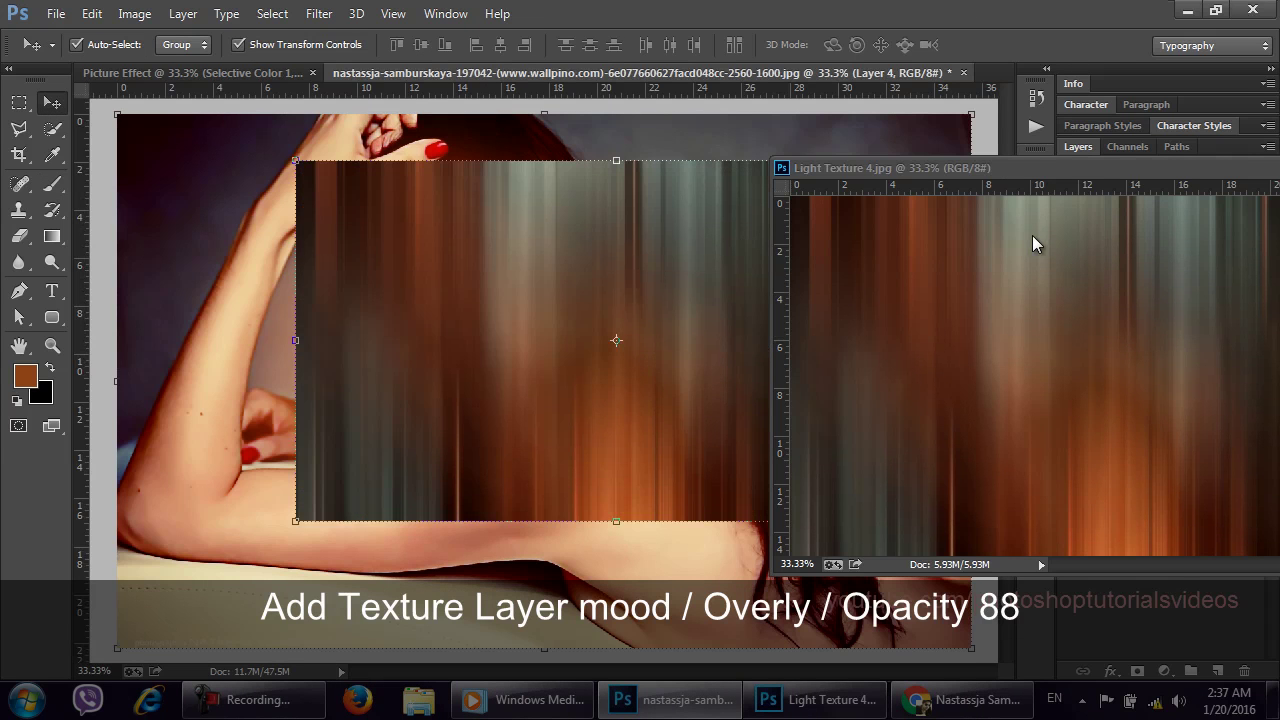
pyautogui.moveTo(1149, 170); pyautogui.dragTo(846, 236)
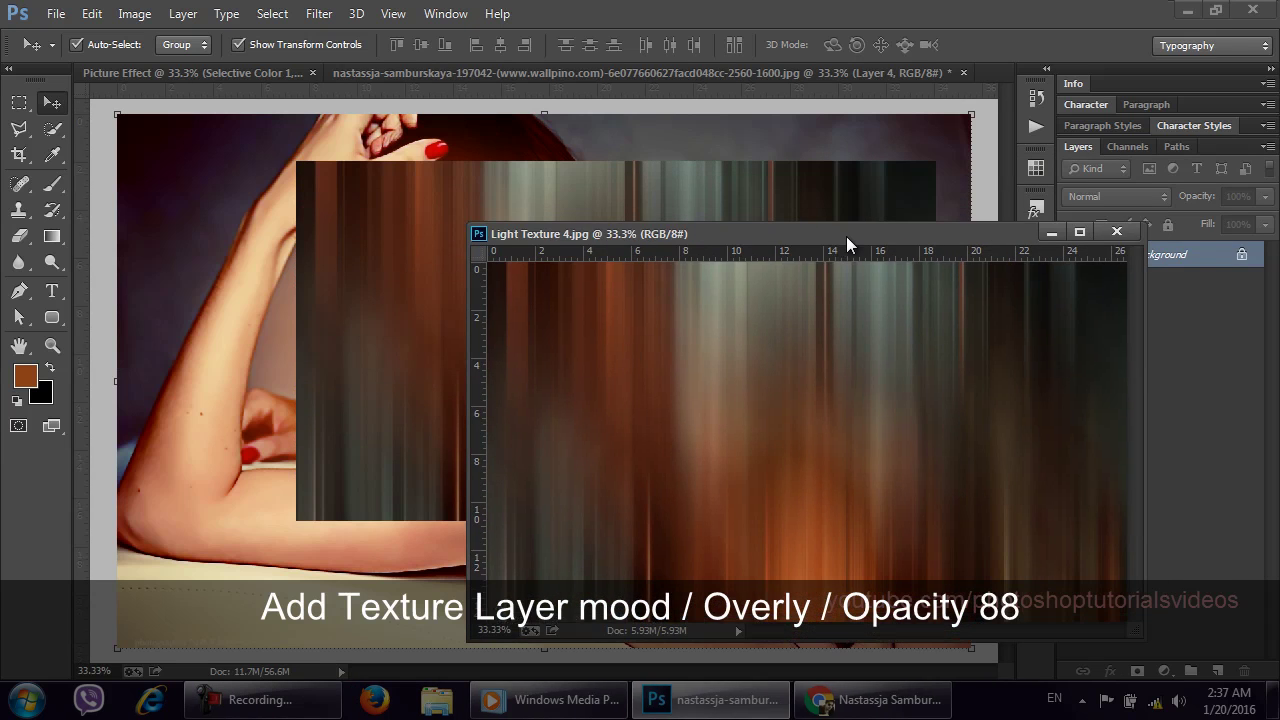
pyautogui.click(1126, 239)
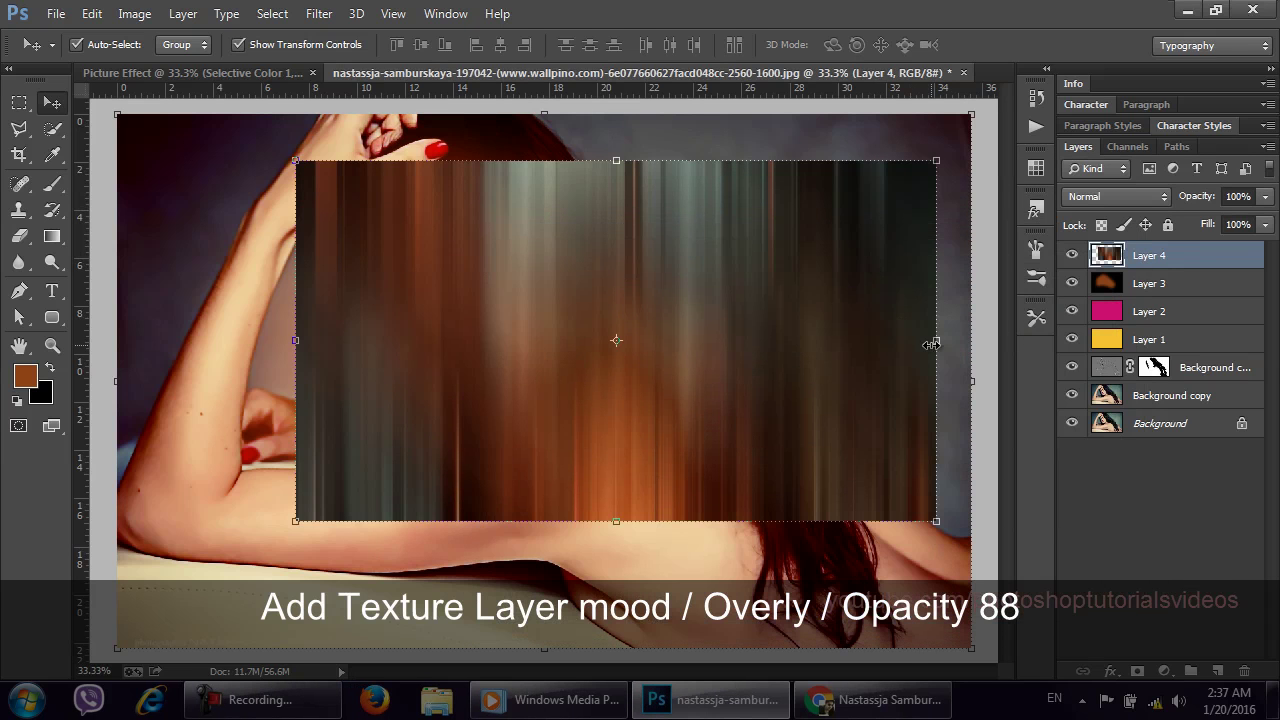
# Free-transform the texture so it stretches over the entire canvas
pyautogui.moveTo(931, 344); pyautogui.dragTo(971, 340)
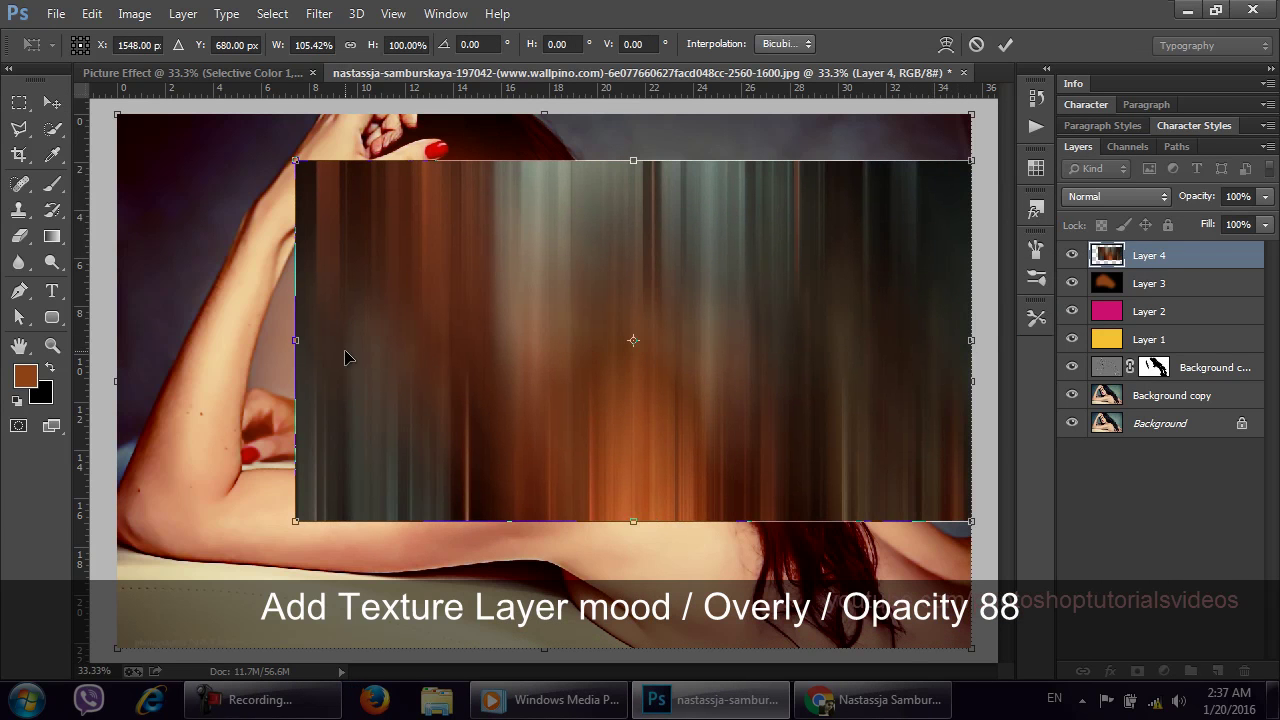
pyautogui.moveTo(297, 340); pyautogui.dragTo(117, 340)
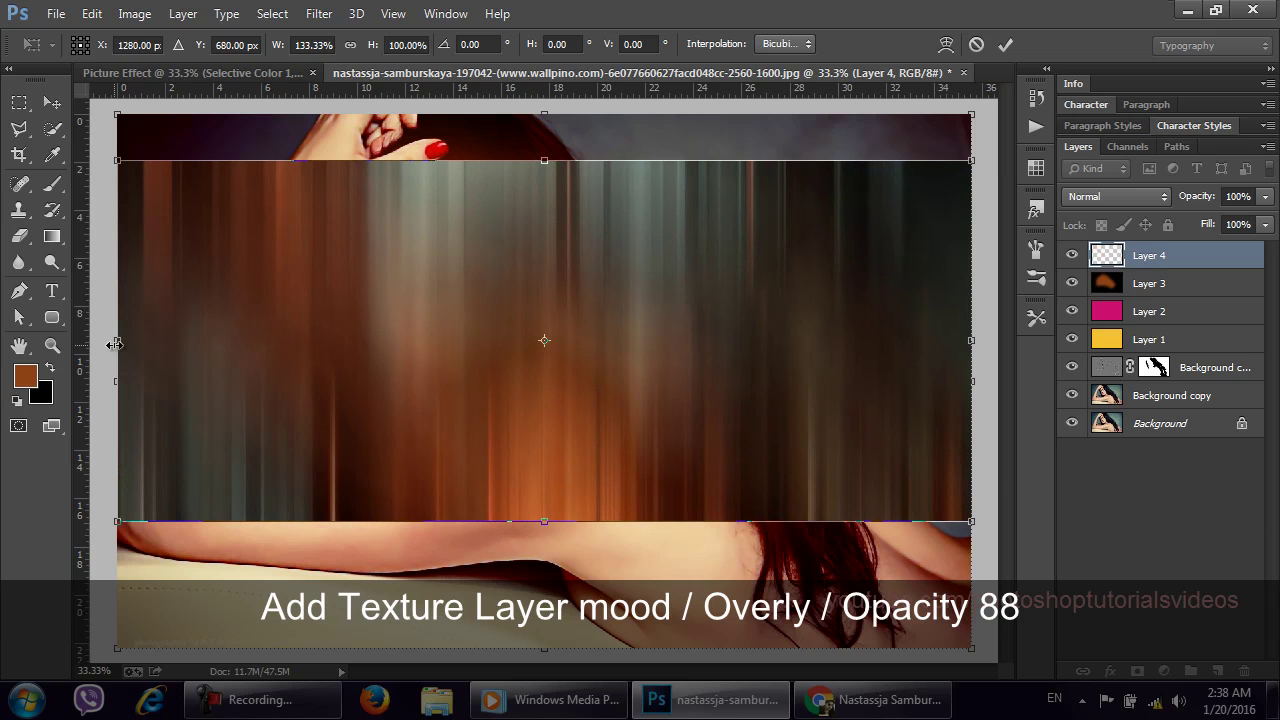
pyautogui.moveTo(544, 160); pyautogui.dragTo(544, 114)
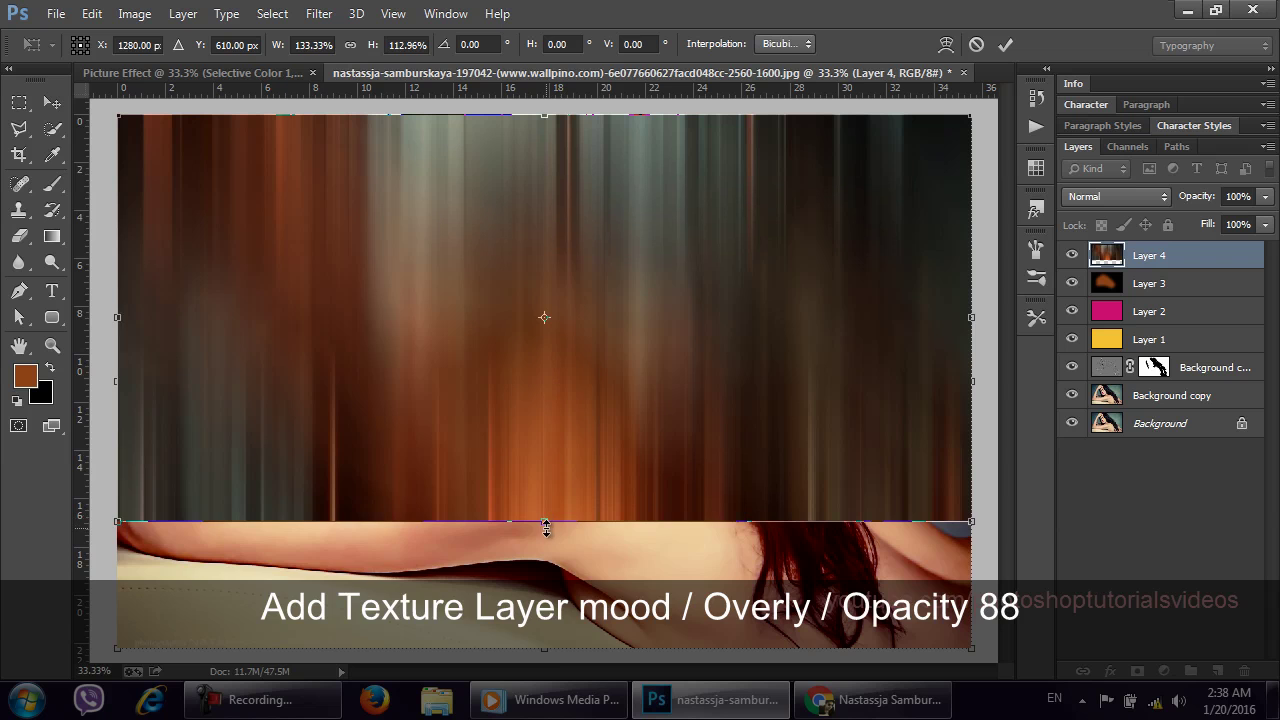
pyautogui.moveTo(546, 521); pyautogui.dragTo(548, 649)
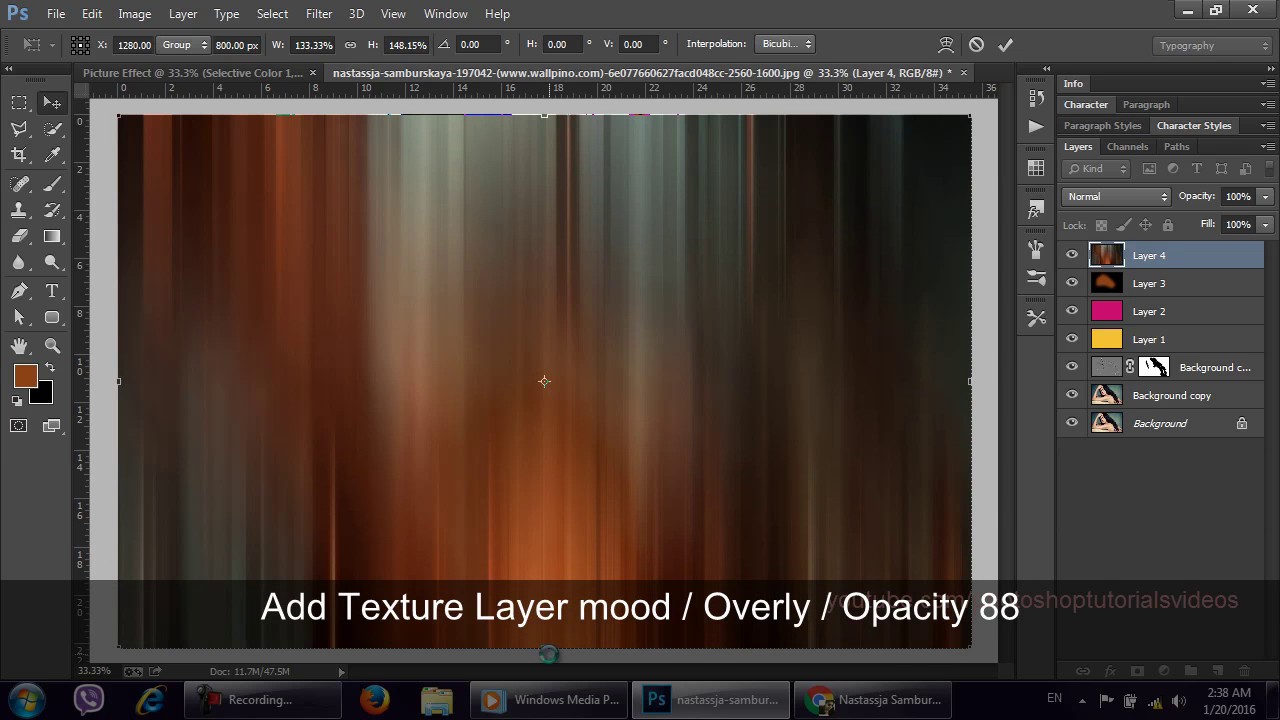
pyautogui.press('Return')
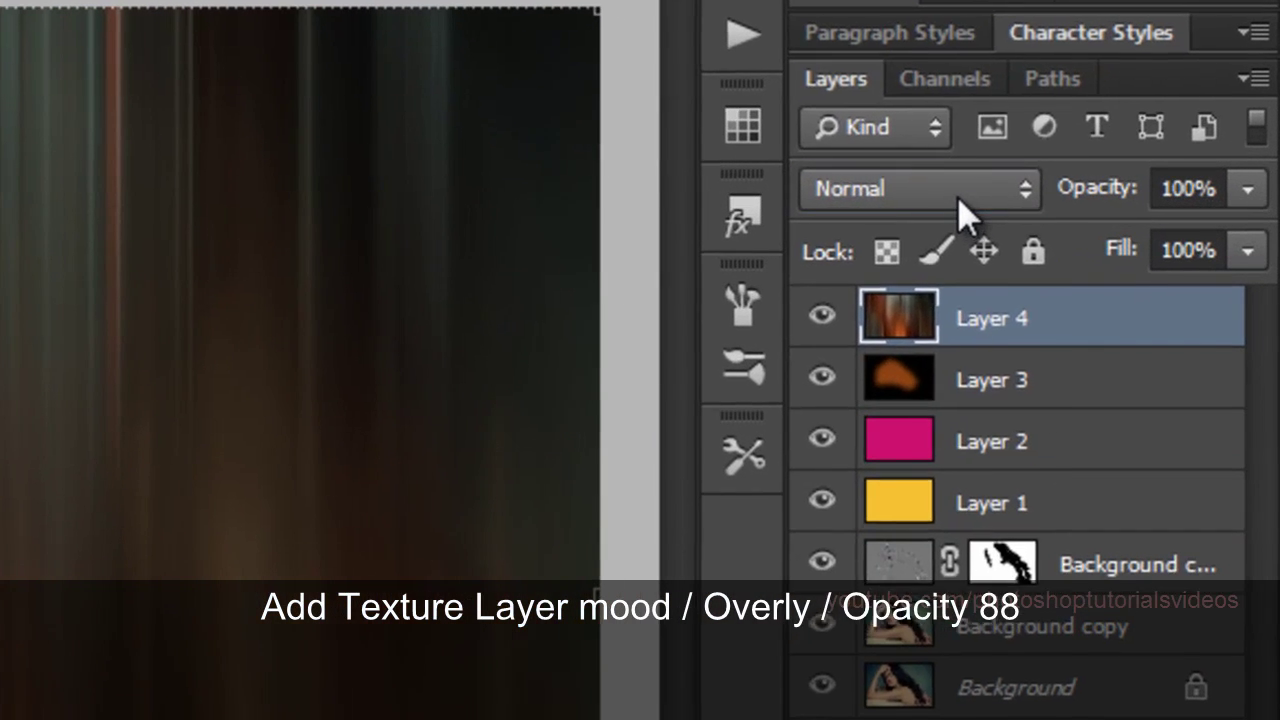
# Set the texture layer to Overlay blending at 88% opacity
pyautogui.click(1133, 200)
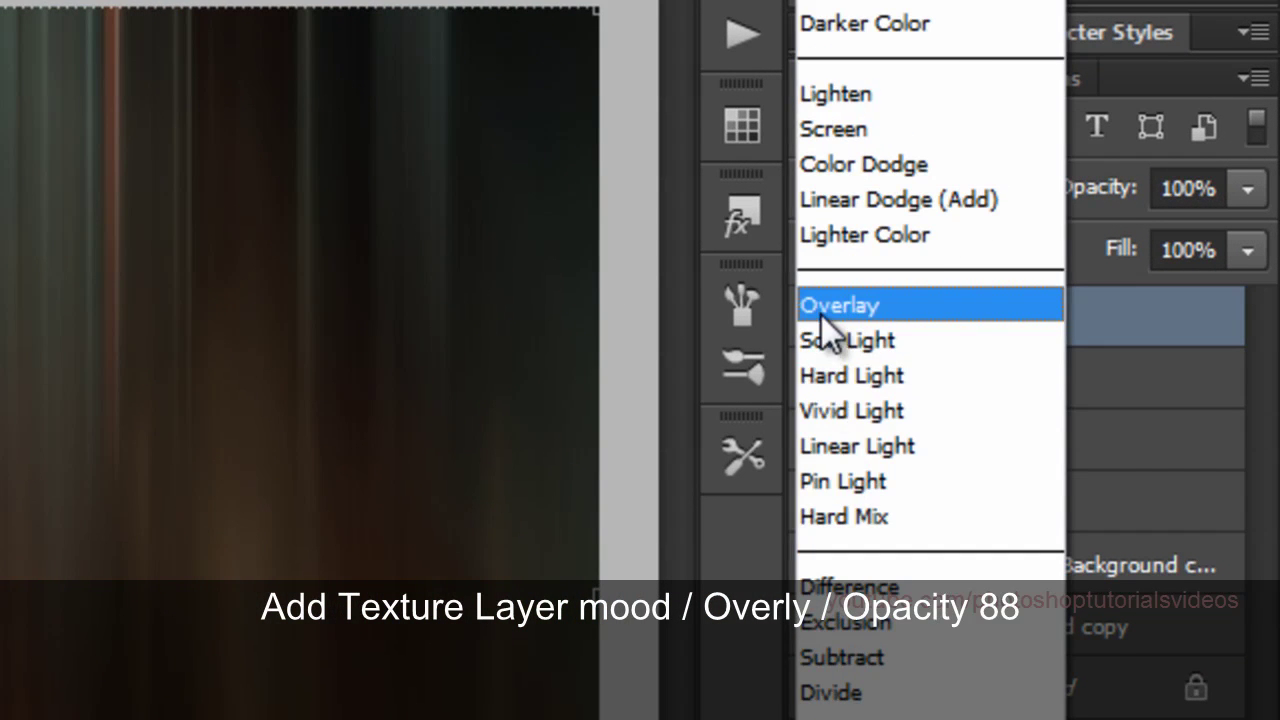
pyautogui.click(823, 308)
pyautogui.click(1188, 189)
pyautogui.moveTo(1205, 189); pyautogui.dragTo(1120, 190)
pyautogui.write('88')
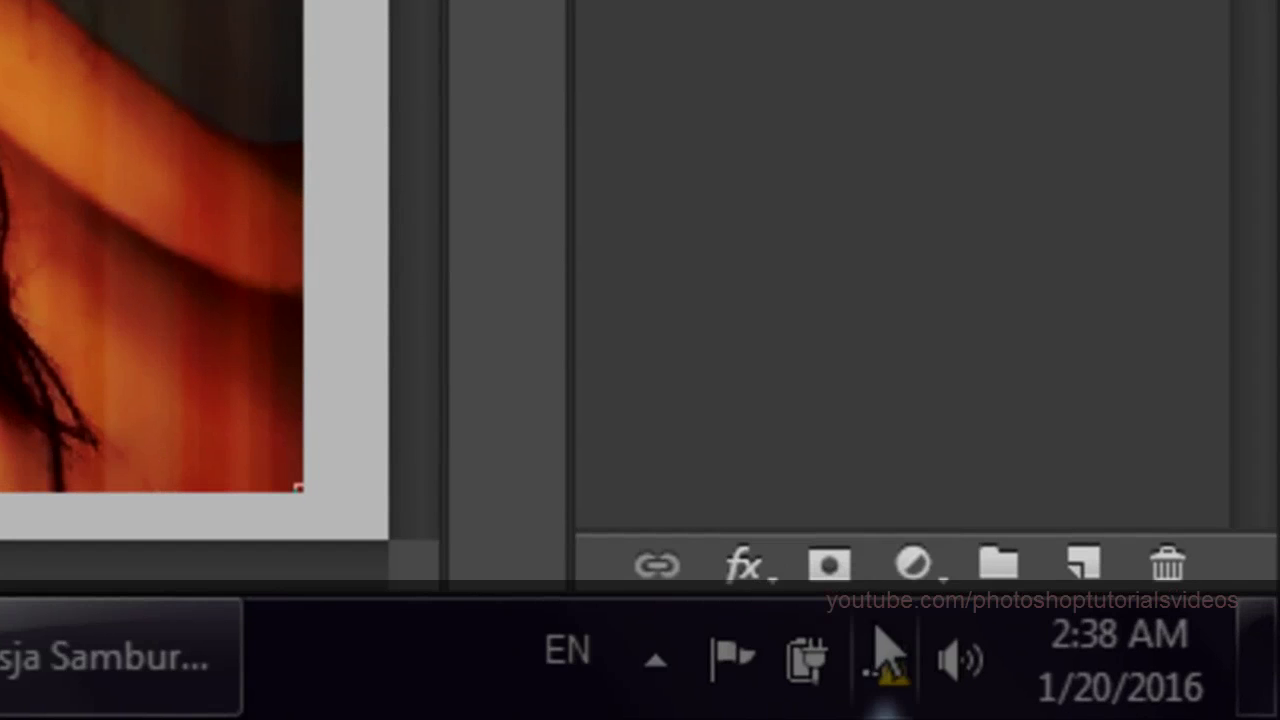
# Add a Selective Color layer with Neutrals set to Cyan +37, Magenta -21, Yellow -30
pyautogui.click(910, 565)
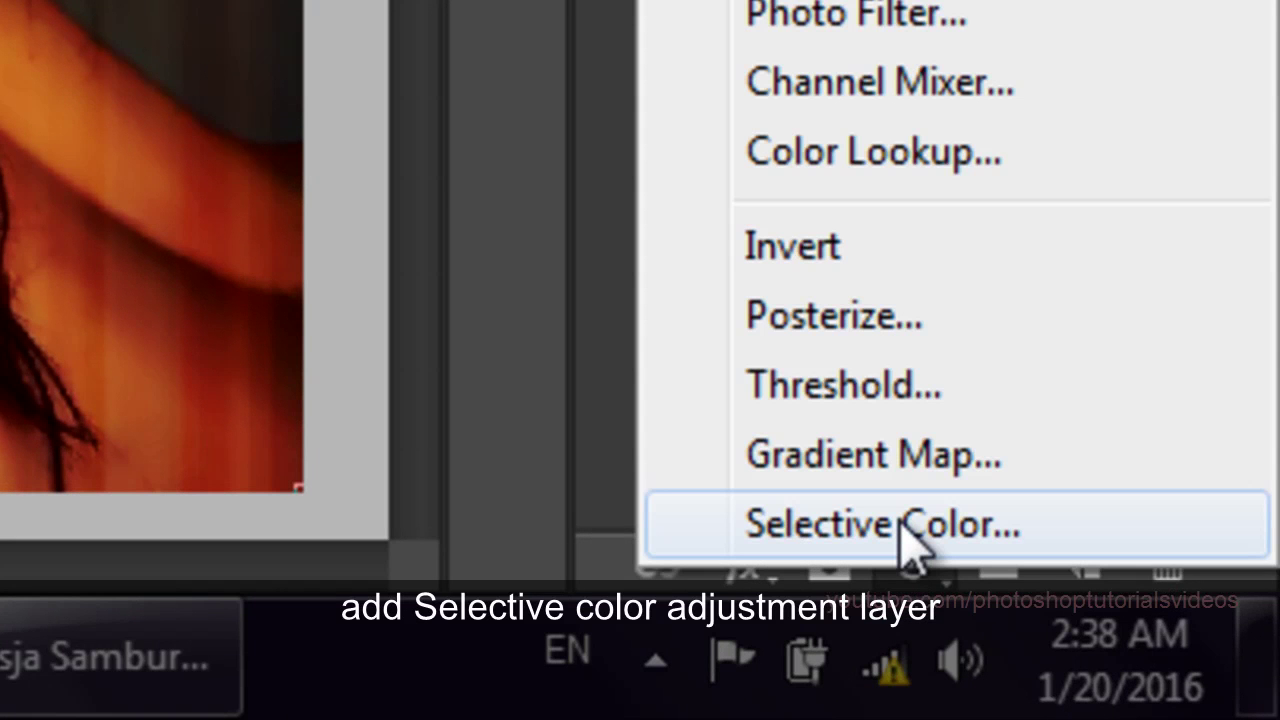
pyautogui.click(910, 525)
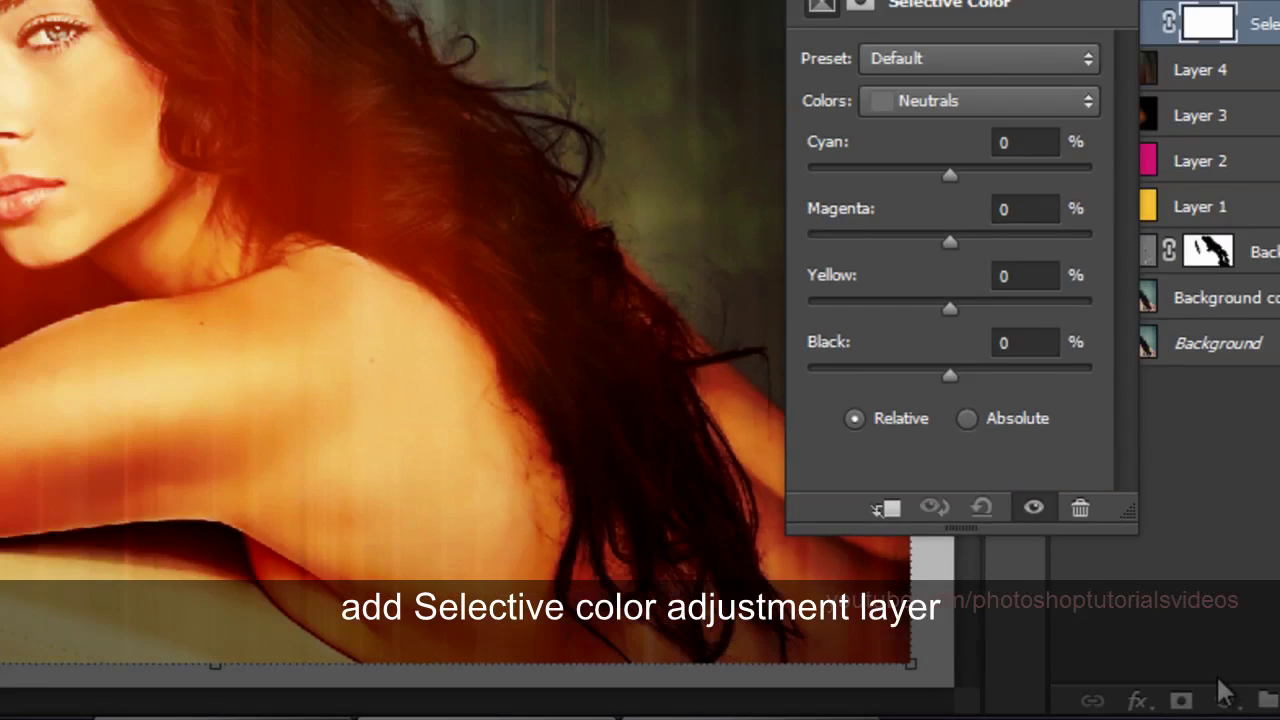
pyautogui.click(1085, 254)
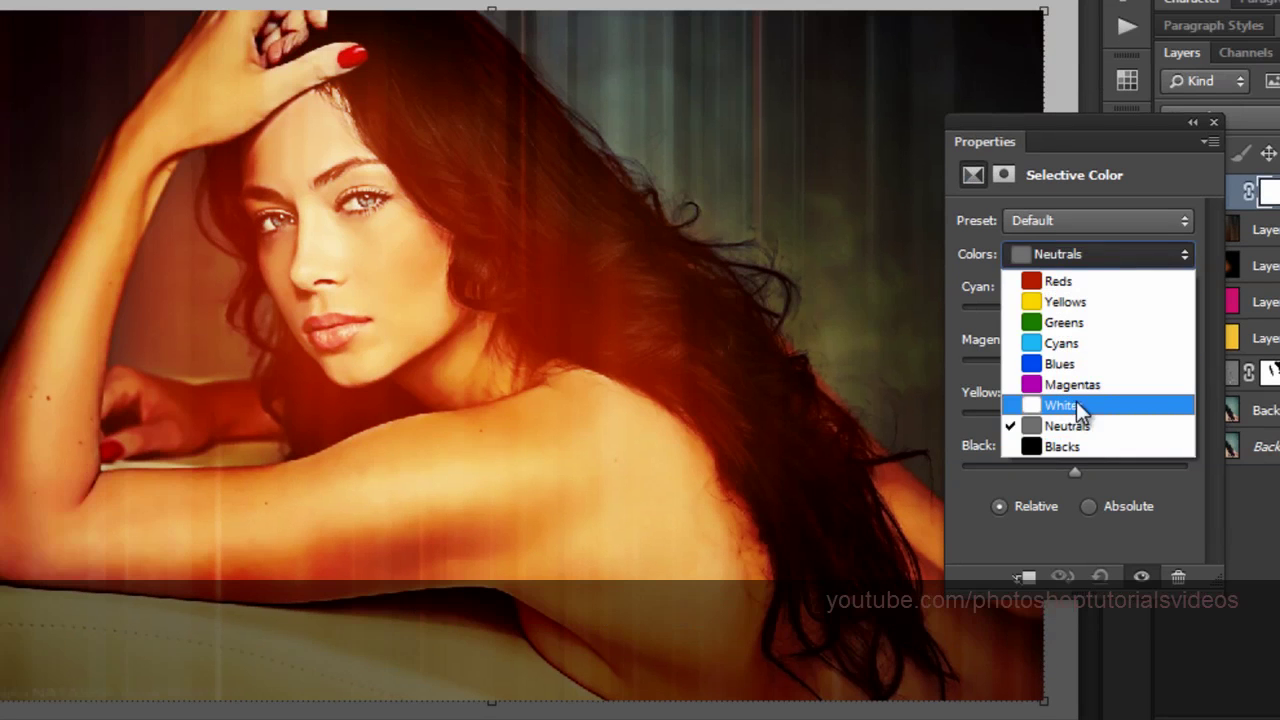
pyautogui.click(1075, 430)
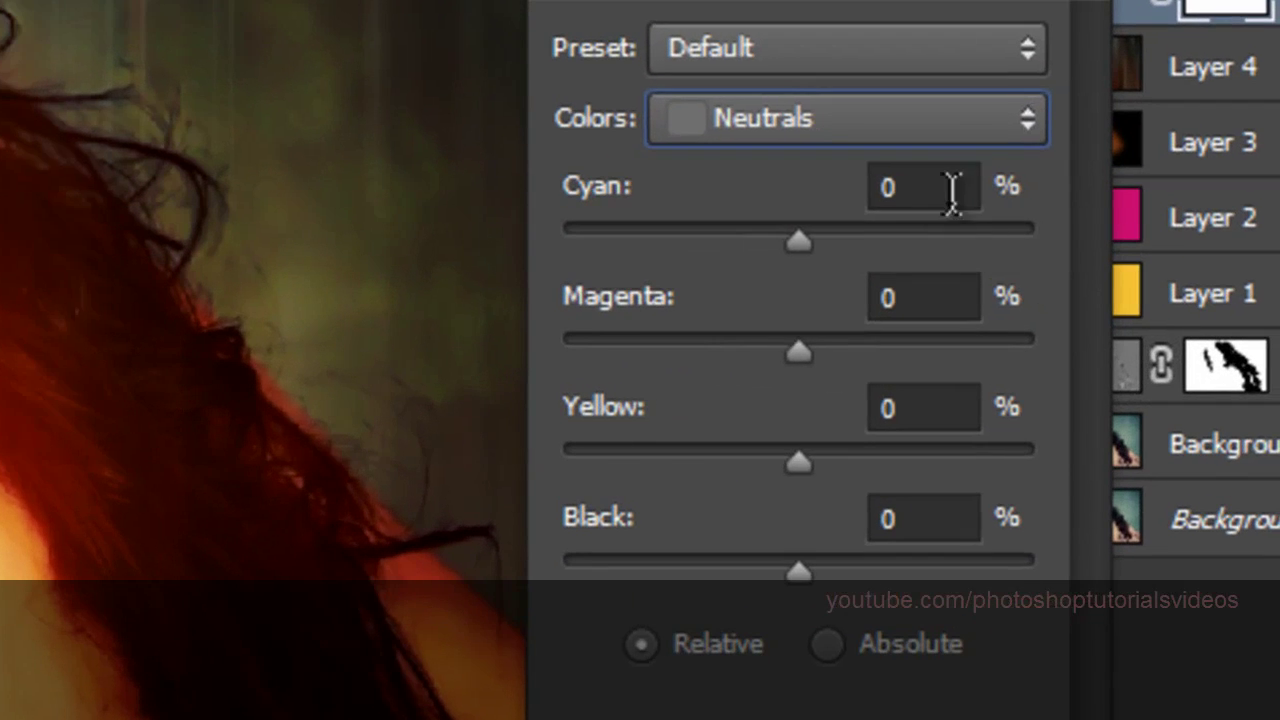
pyautogui.click(952, 192)
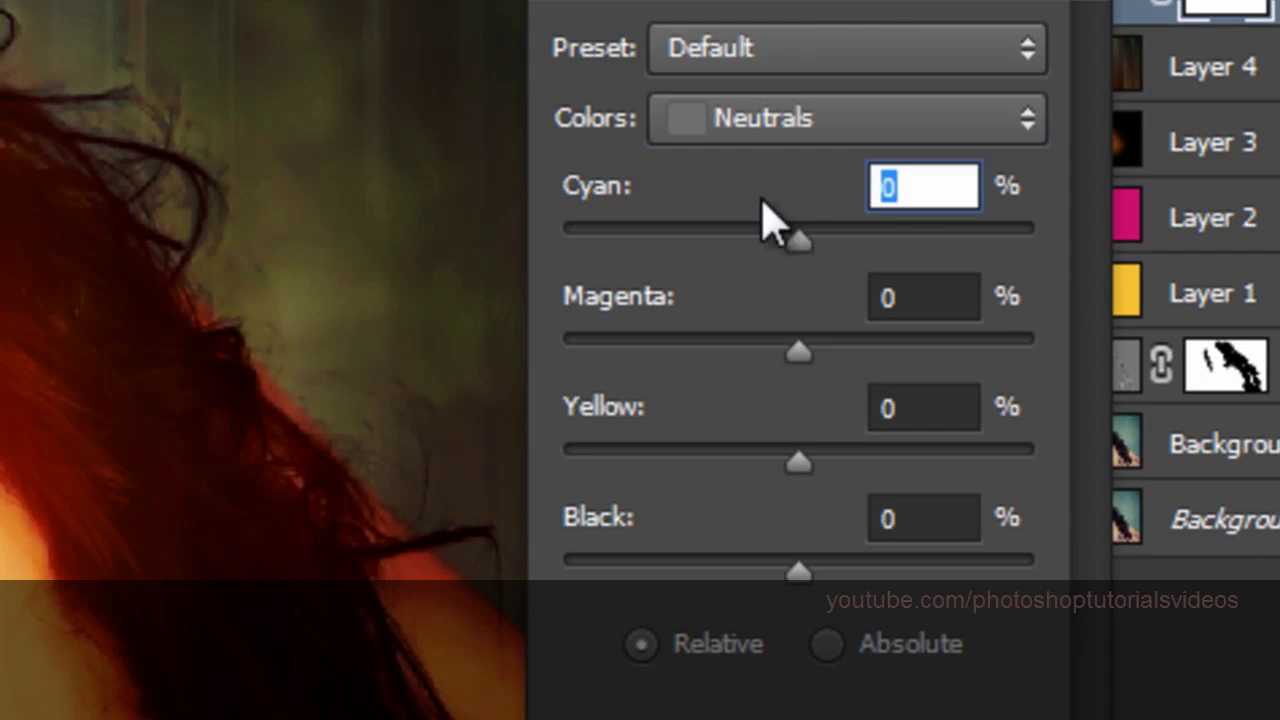
pyautogui.write('+37')
pyautogui.press('Tab')
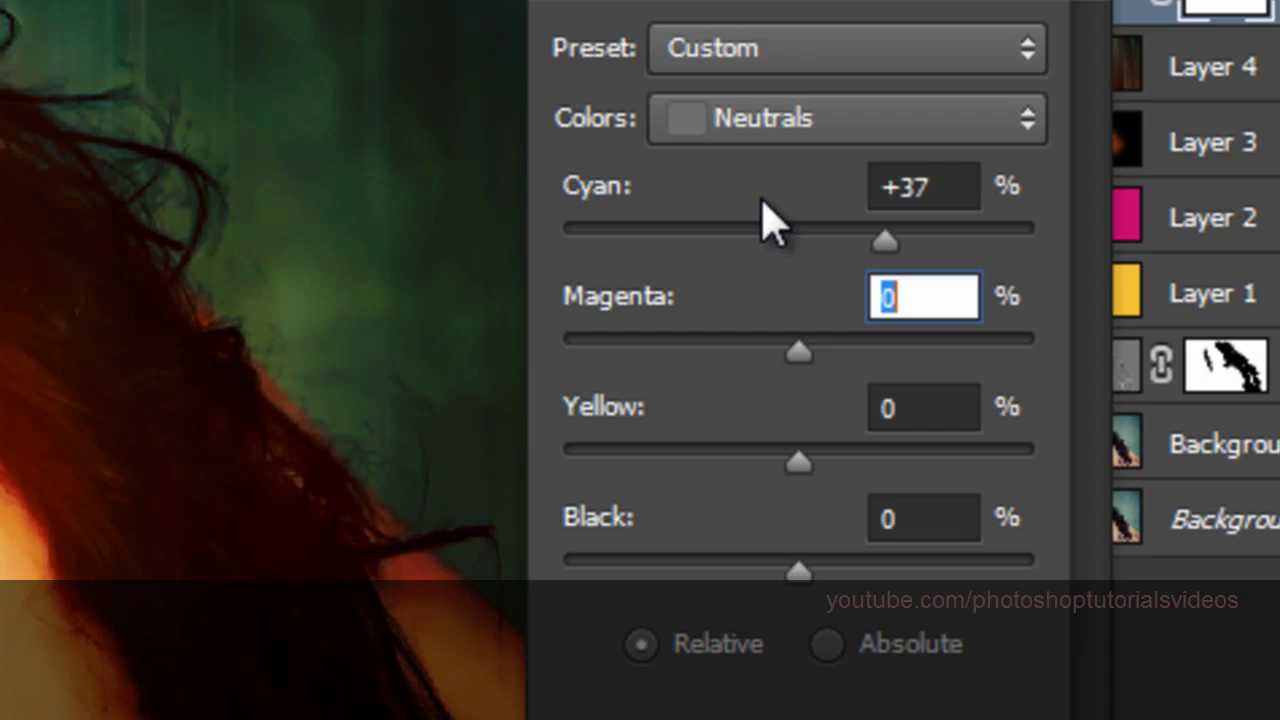
pyautogui.write('-21')
pyautogui.press('Tab')
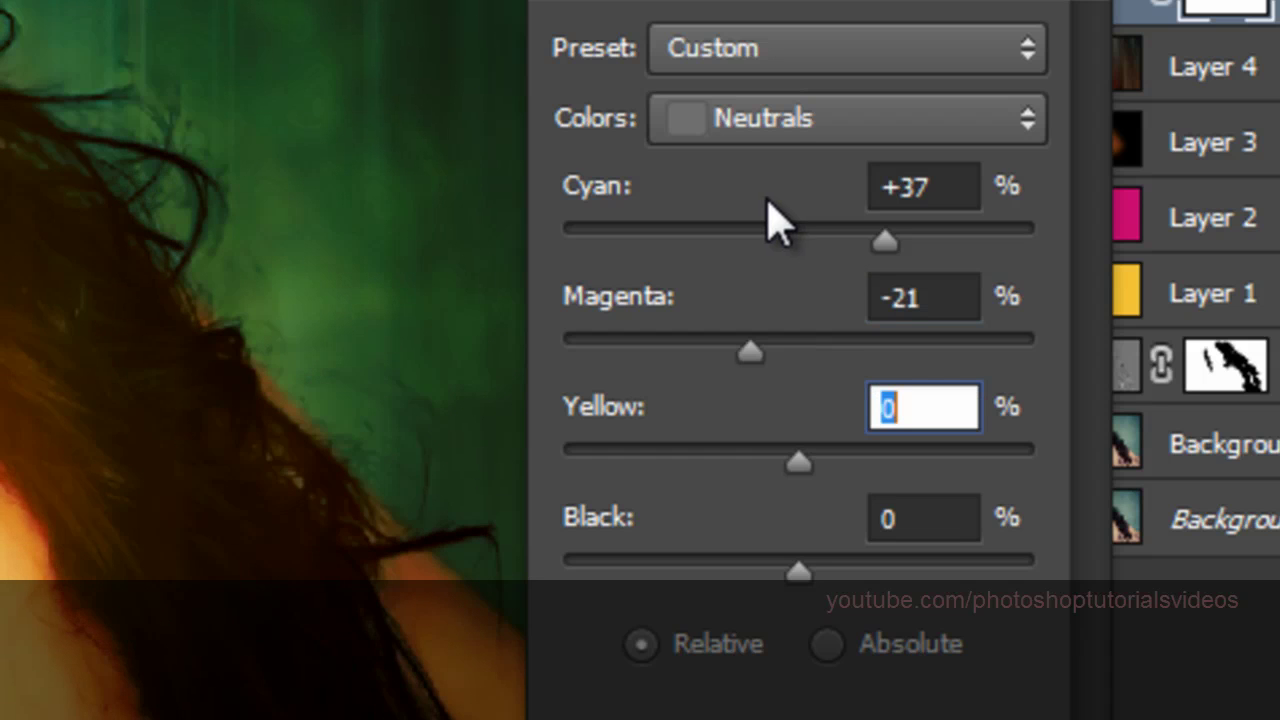
pyautogui.write('-30')
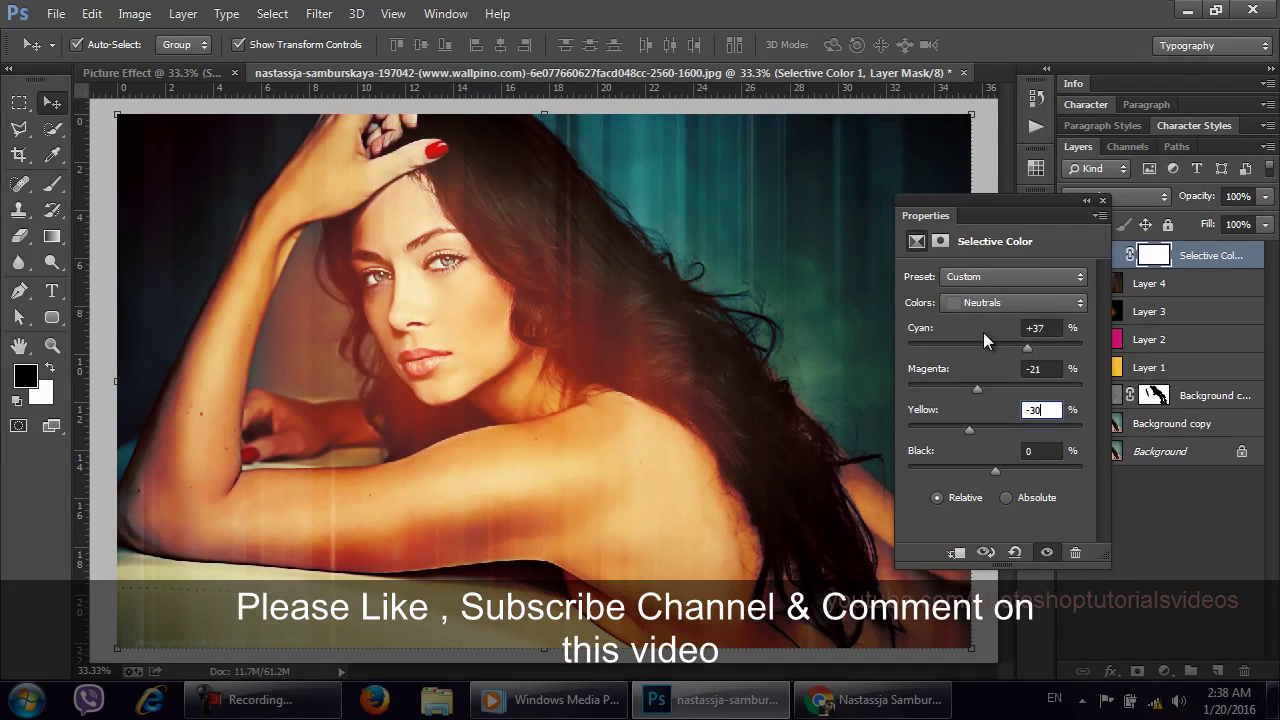
# Close the Selective Color properties panel to reveal the finished portrait
pyautogui.click(1103, 199)
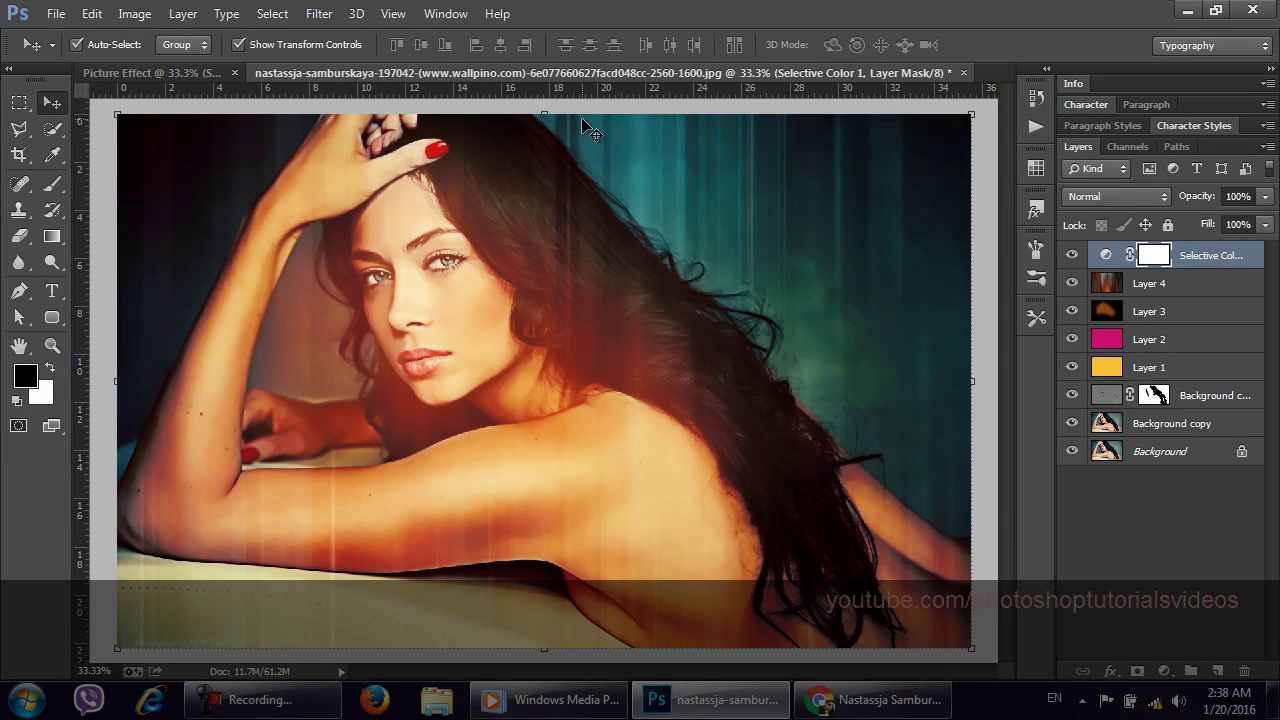